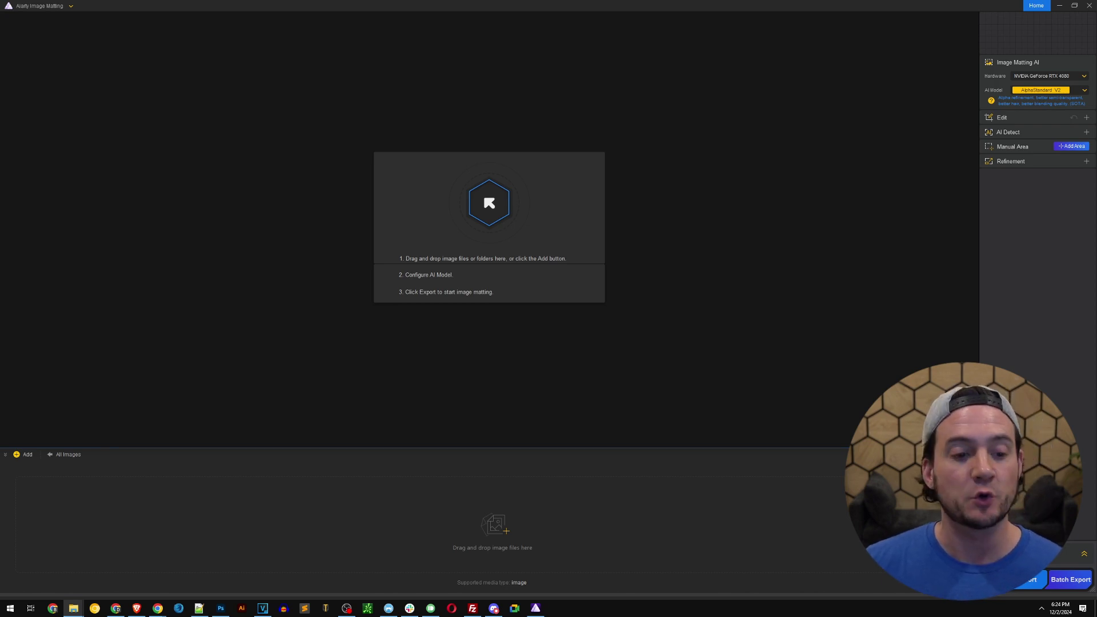
- Drag the 18 selected test images from Explorer into Aiarty so bicycle-ai.jpg loads
mouse_move(74, 608)
left_click(142, 587)
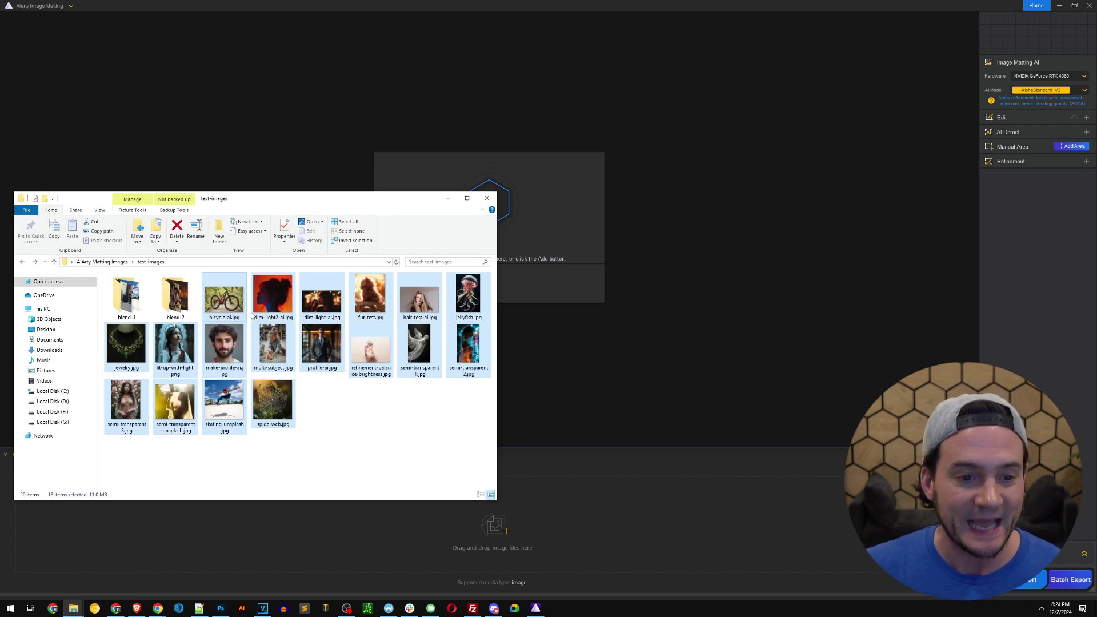
left_click_drag(252, 314, 522, 223)
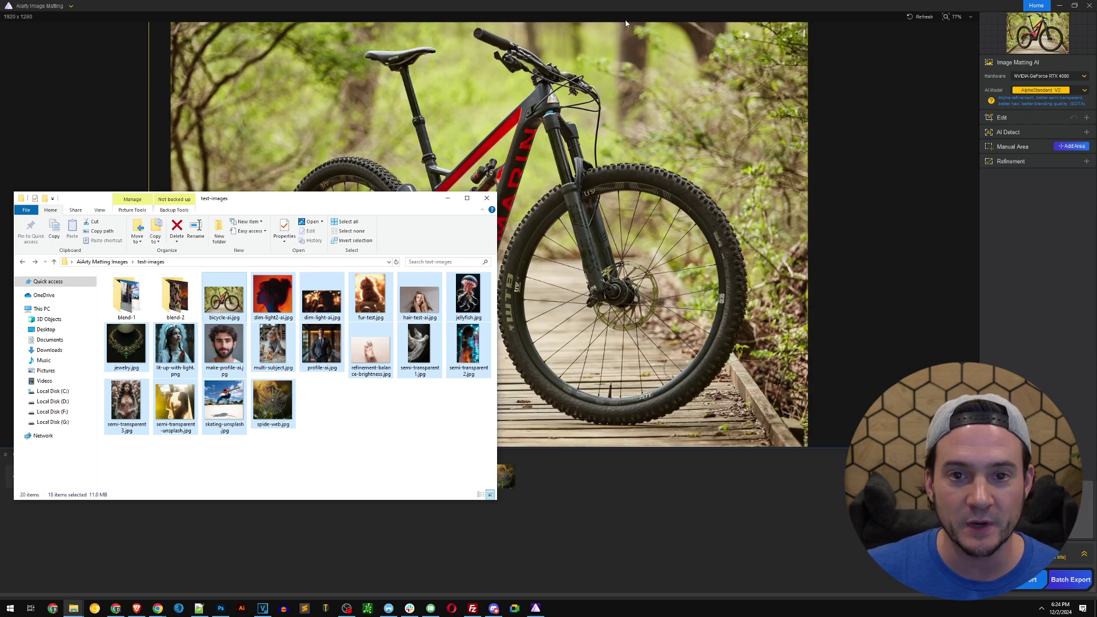
left_click(626, 17)
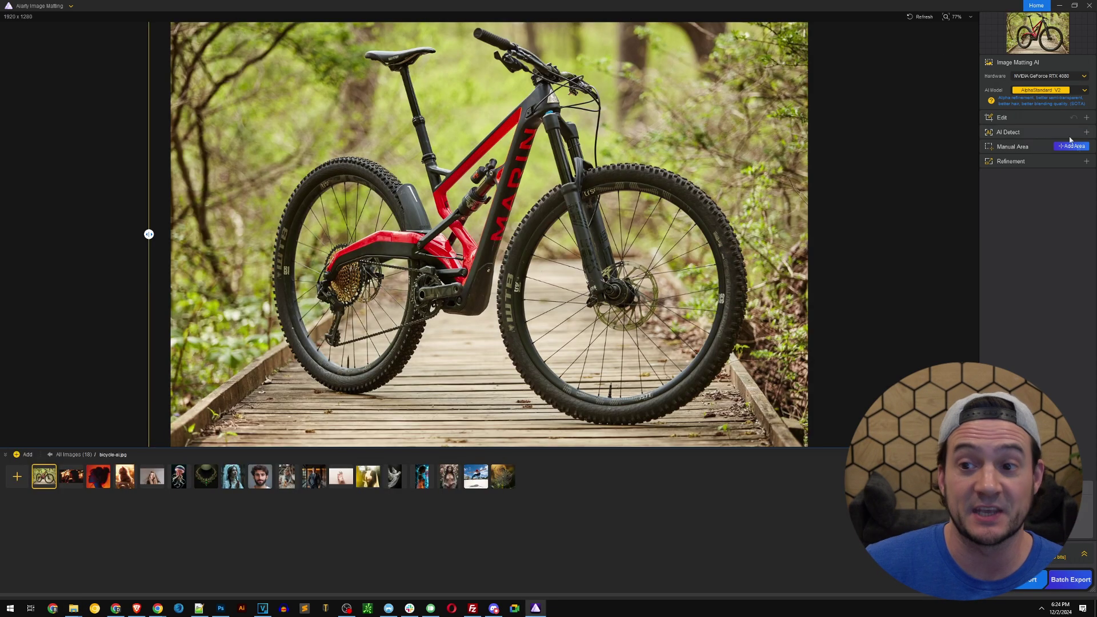
- Upscale bicycle-ai.jpg x2 with Smooth Diff v2 to 3840 x 2560 and apply it to batch export
left_click(1087, 119)
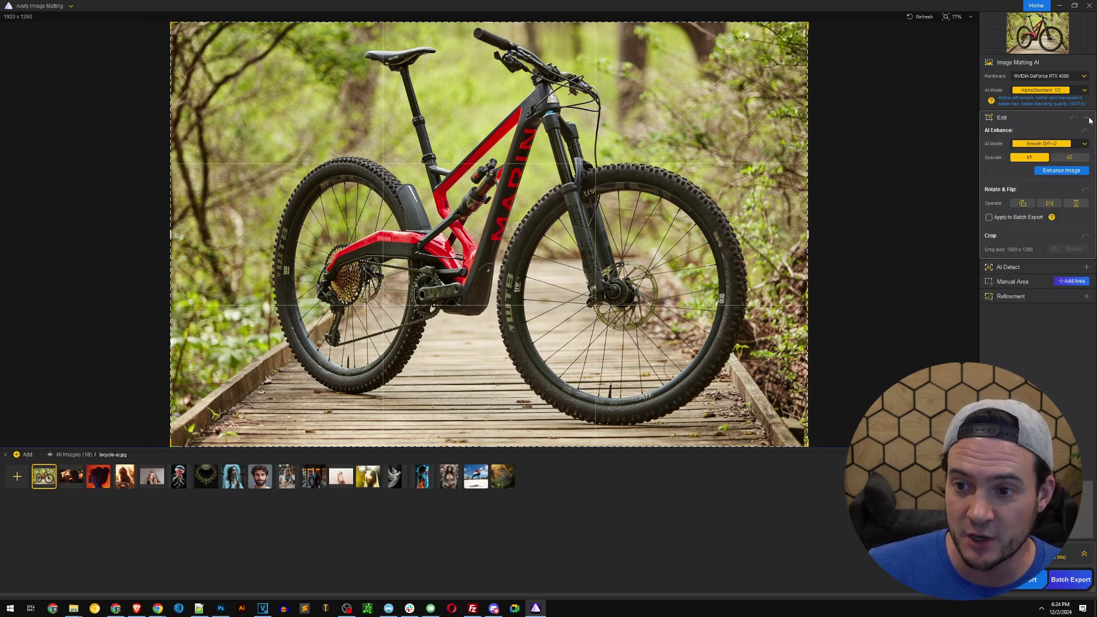
left_click(1070, 157)
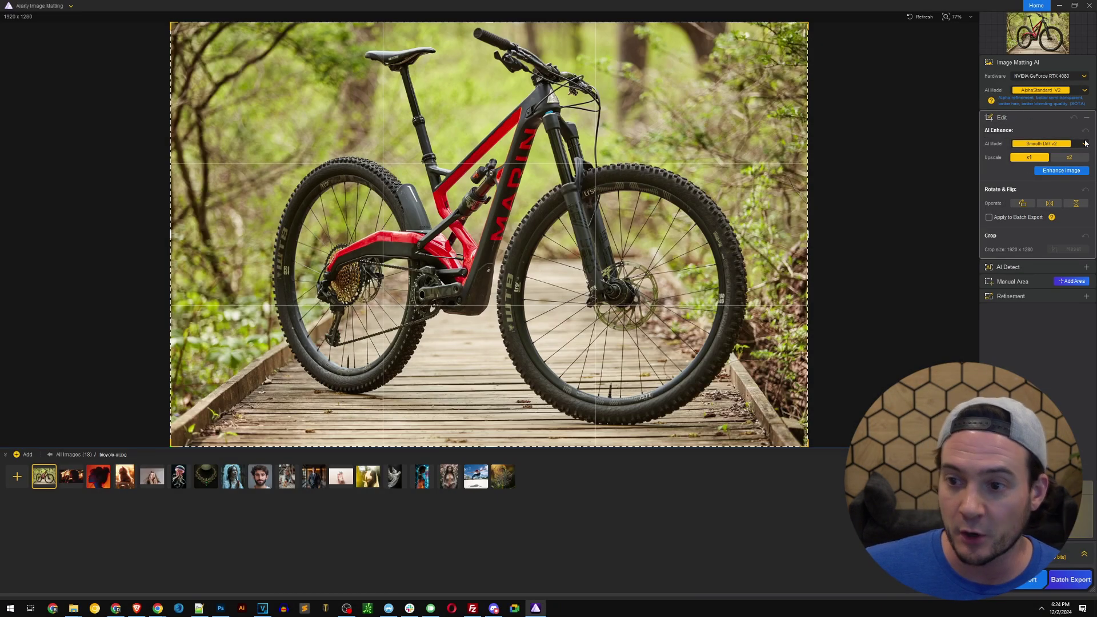
left_click(1085, 144)
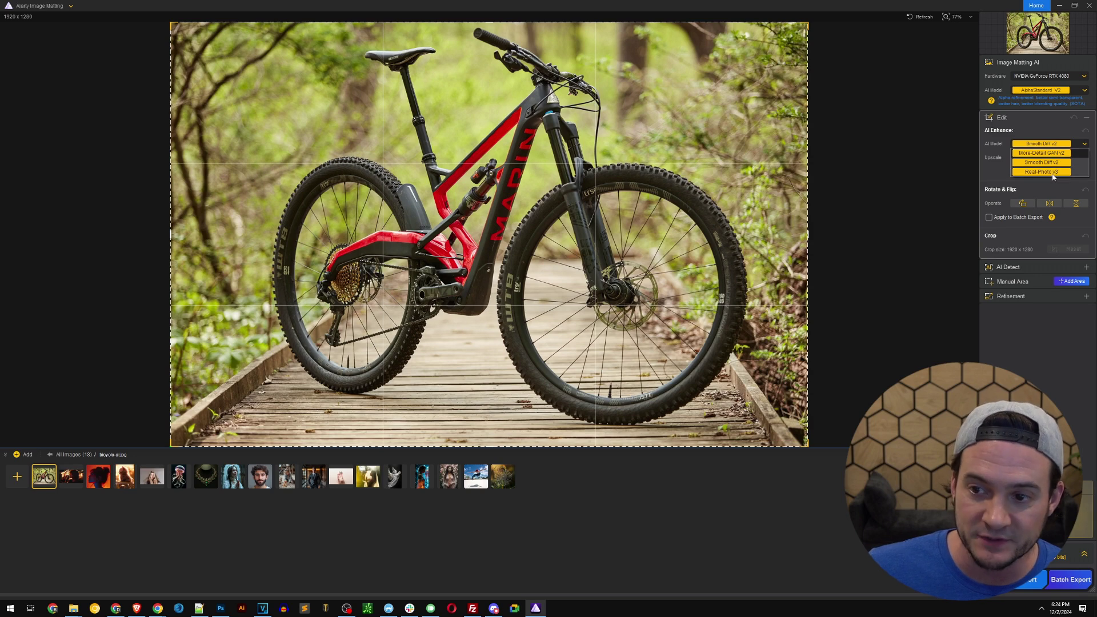
left_click(1084, 145)
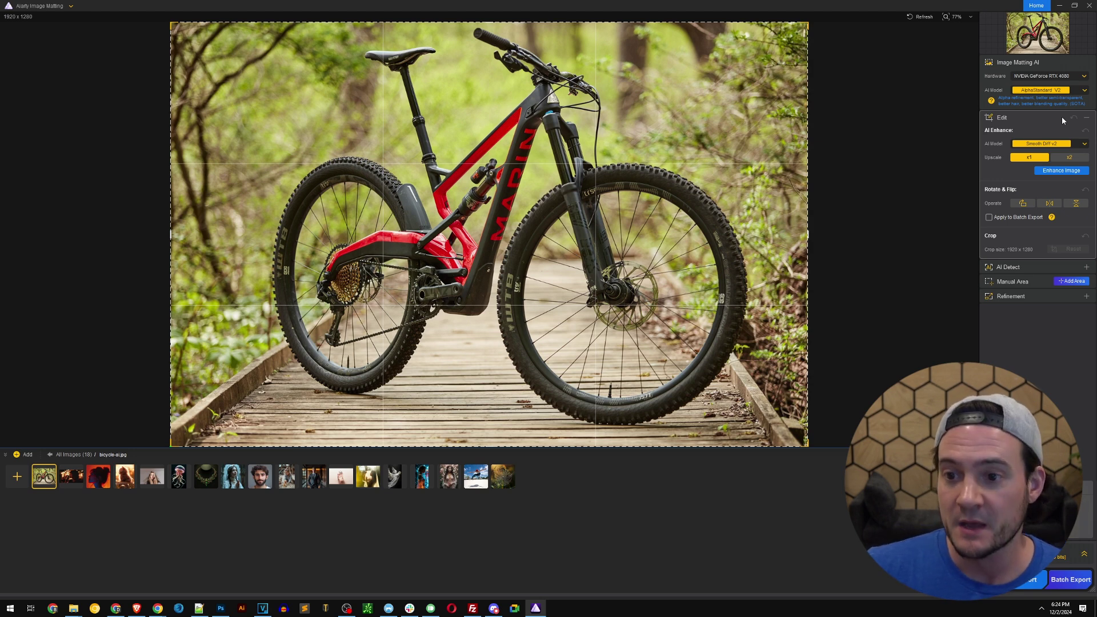
left_click(1069, 158)
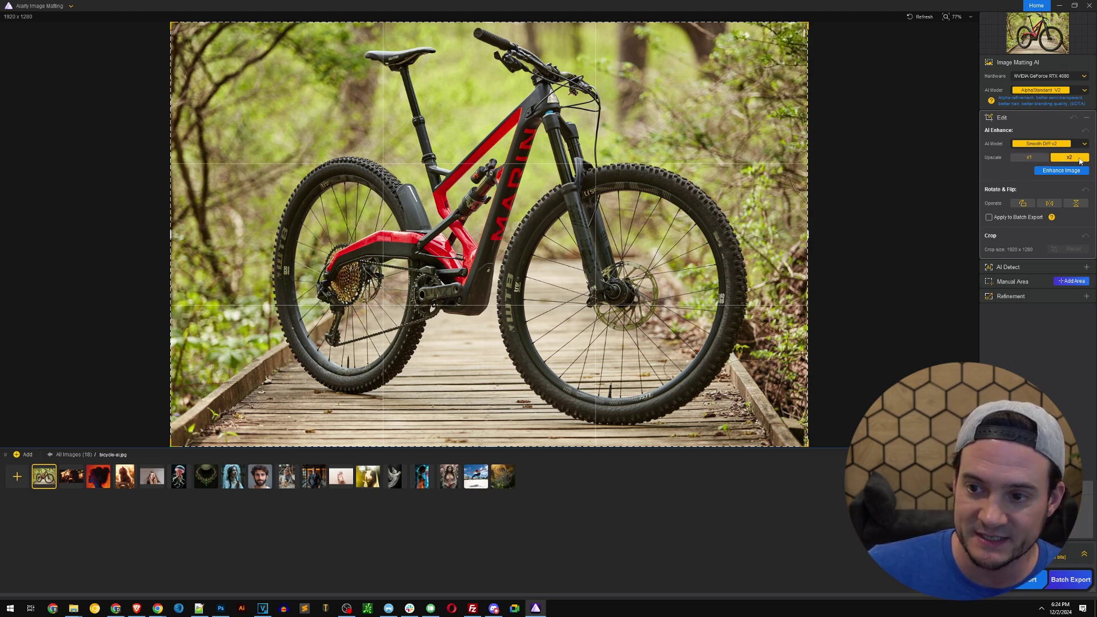
left_click(1060, 171)
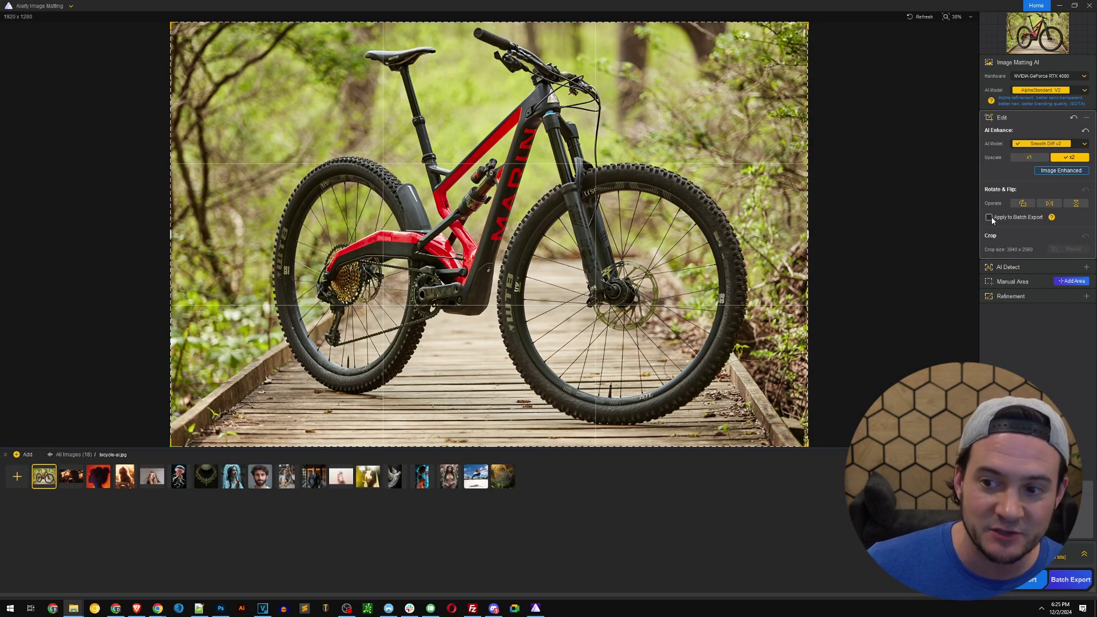
left_click(989, 218)
- Dismiss the batch-export note, preview the filmstrip images including the jellyfish, then return to bicycle-ai.jpg
key("Return")
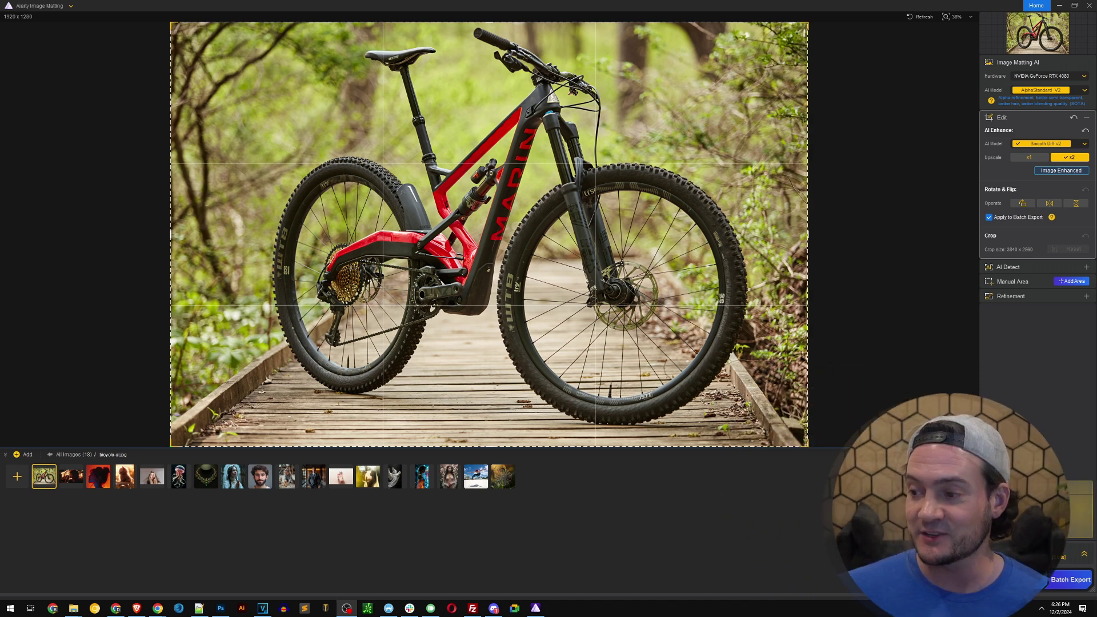
left_click(71, 476)
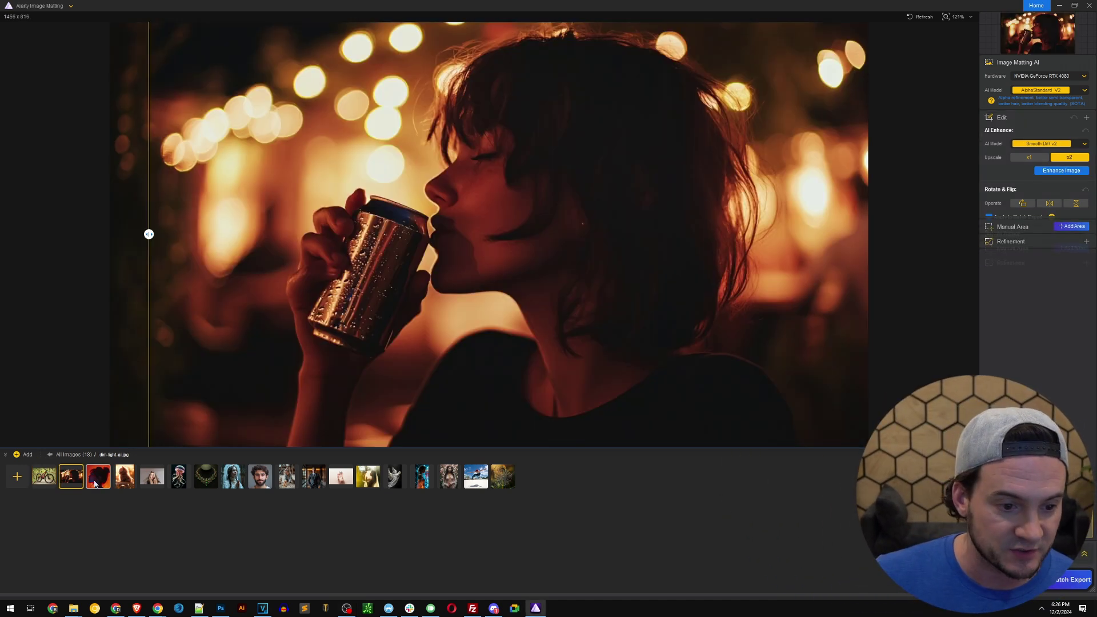
left_click(98, 476)
left_click(125, 476)
left_click(152, 476)
left_click(188, 479)
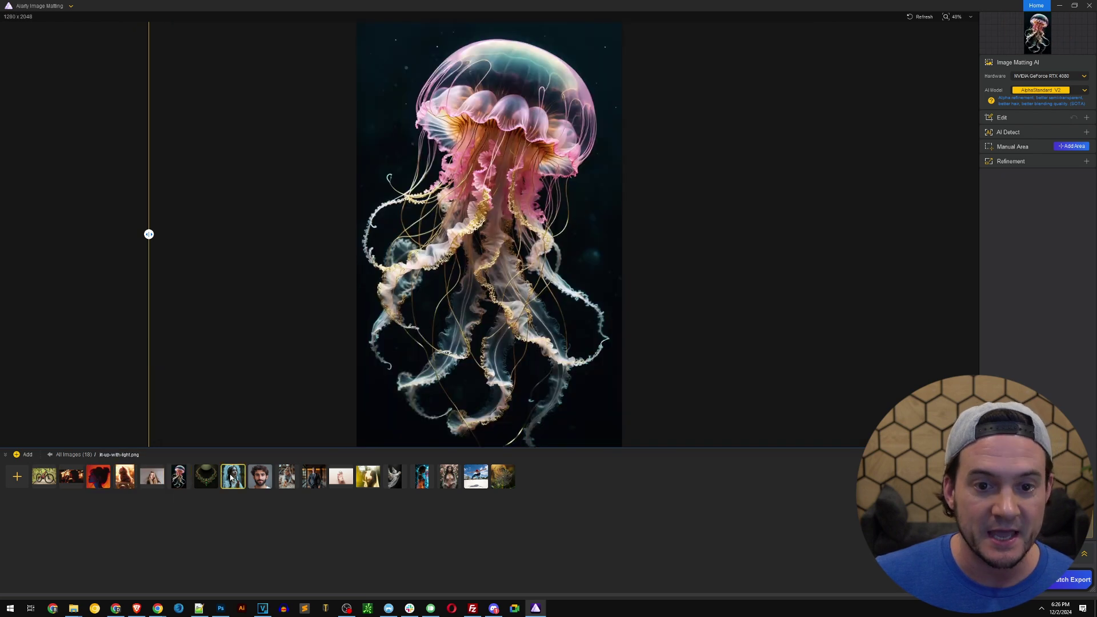
left_click(233, 476)
left_click(45, 477)
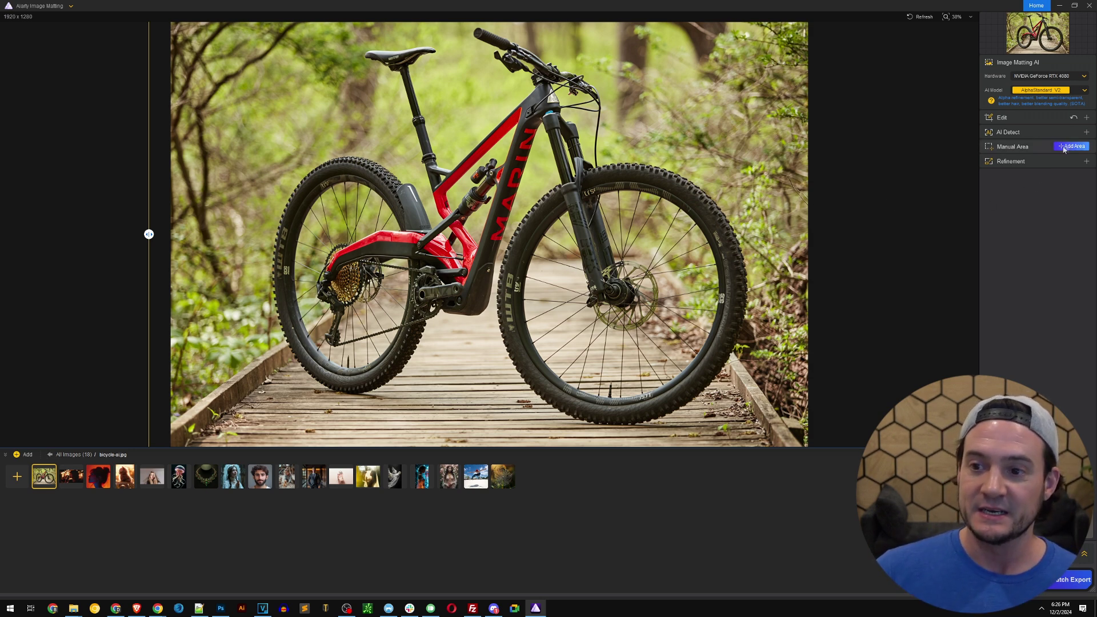
- Run AI Detect on bicycle-ai.jpg and toggle the Transportation Tool area on, then off again
left_click(1087, 133)
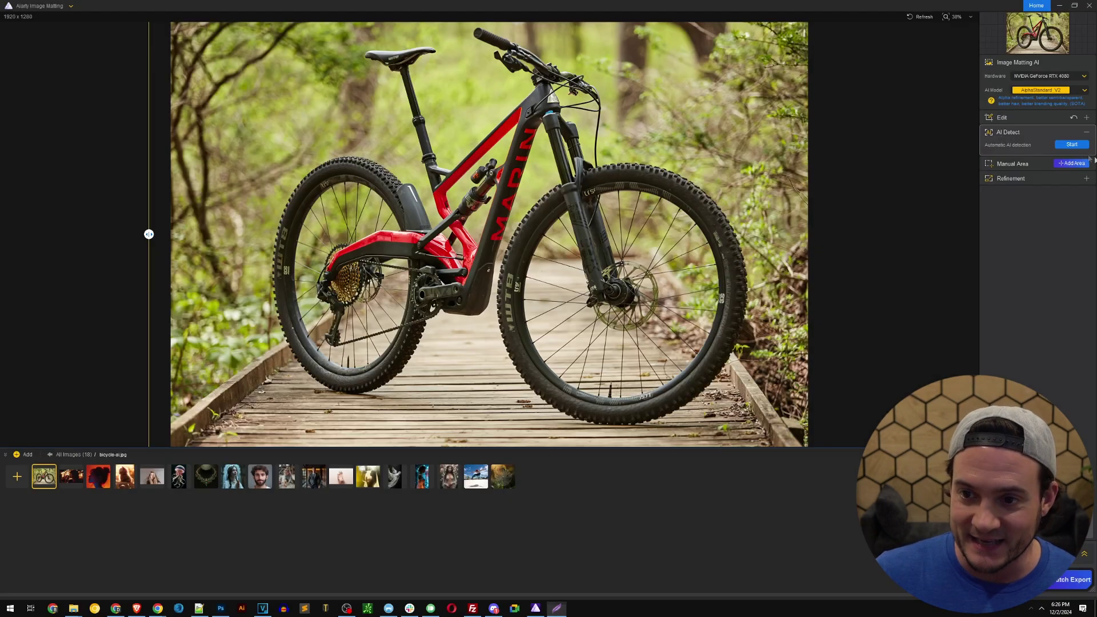
left_click(1071, 145)
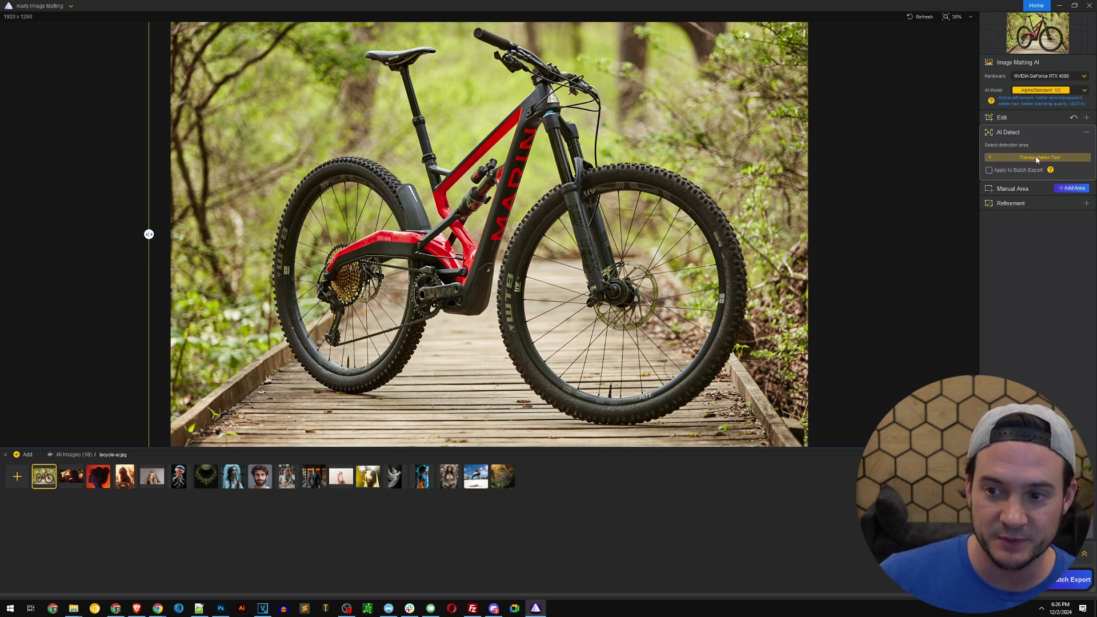
left_click(1038, 157)
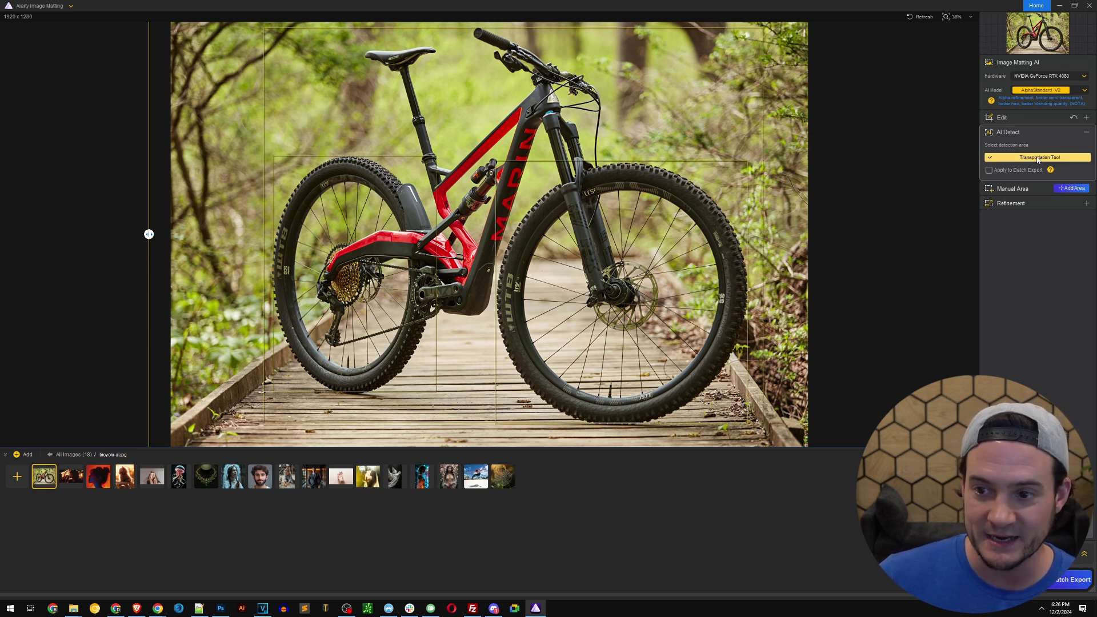
key("Print")
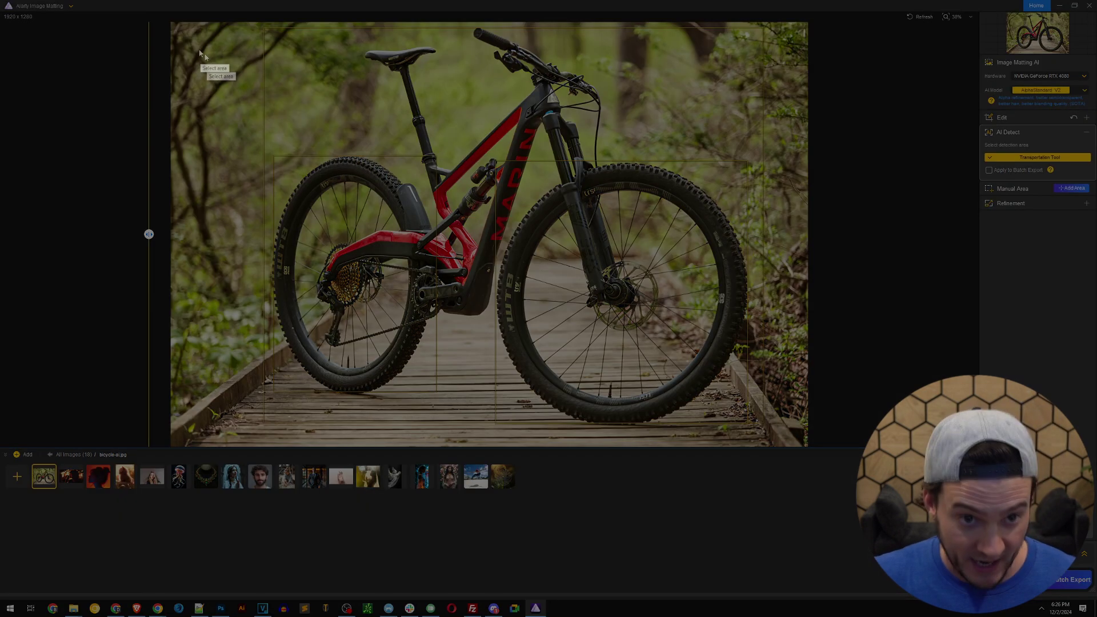
left_click_drag(185, 43, 831, 386)
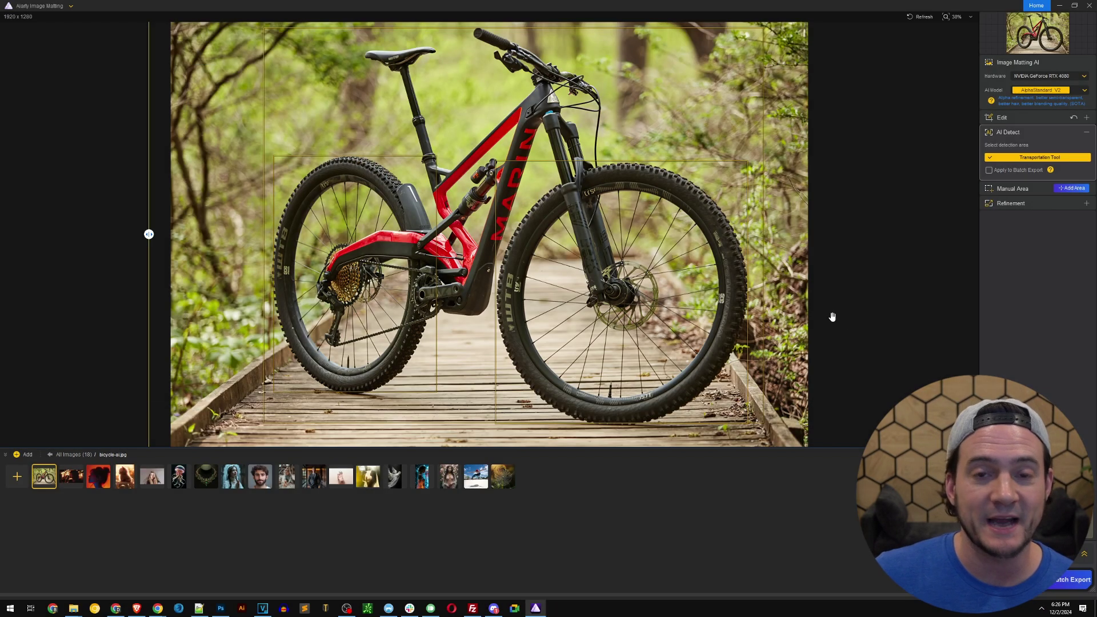
left_click(1039, 157)
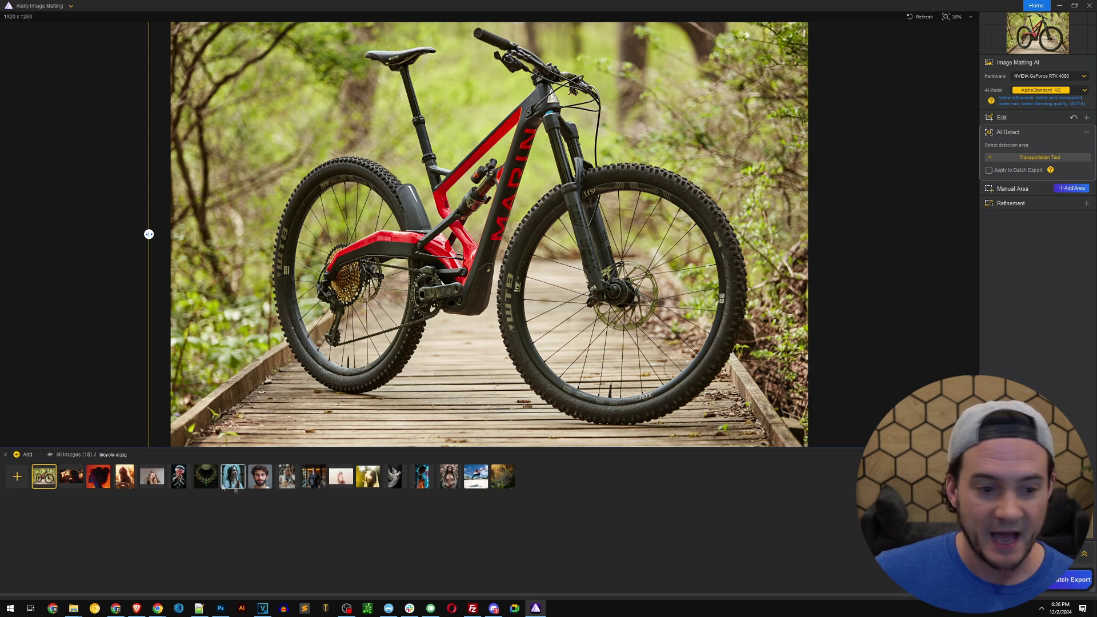
- Run AI detection on the orange-lit woman's profile, trying BodyPart and Human, then clear it
left_click(90, 482)
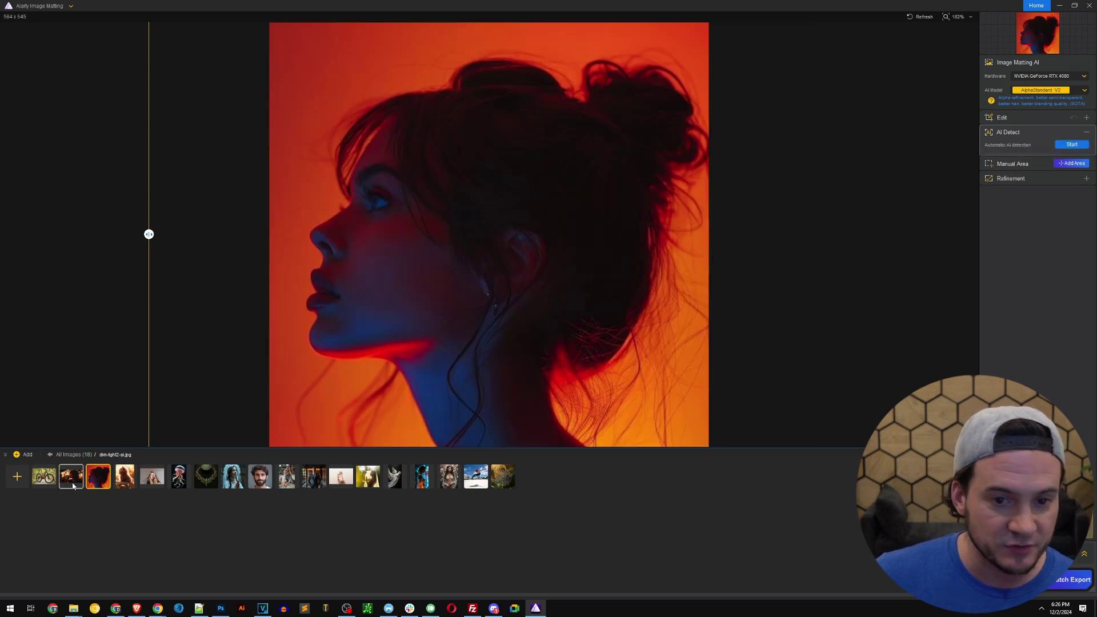
left_click(1072, 145)
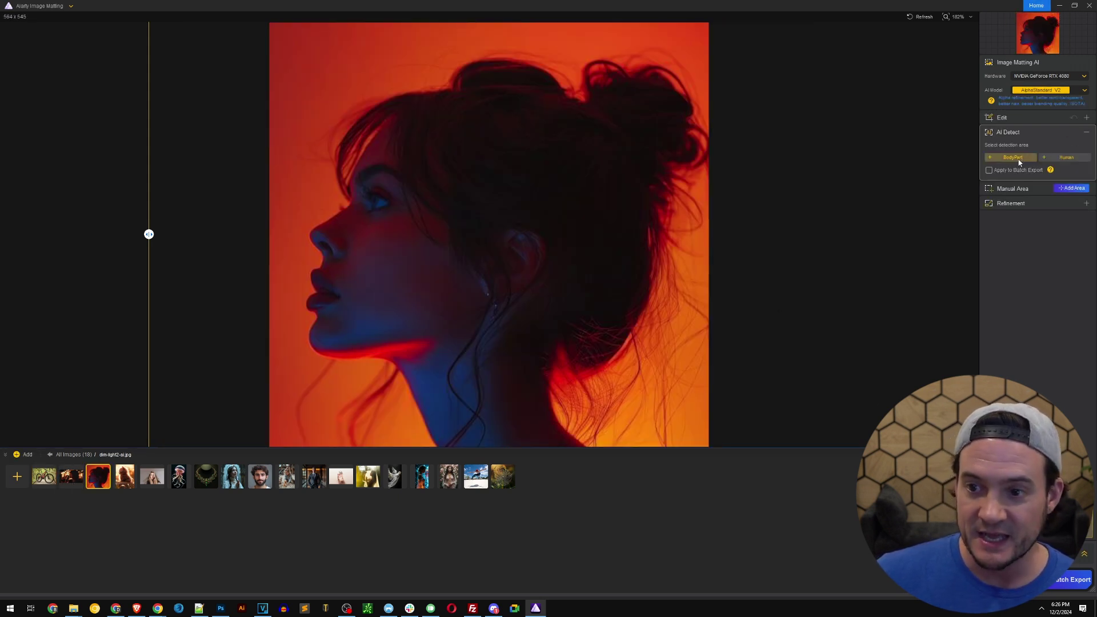
left_click(1018, 161)
left_click(1079, 159)
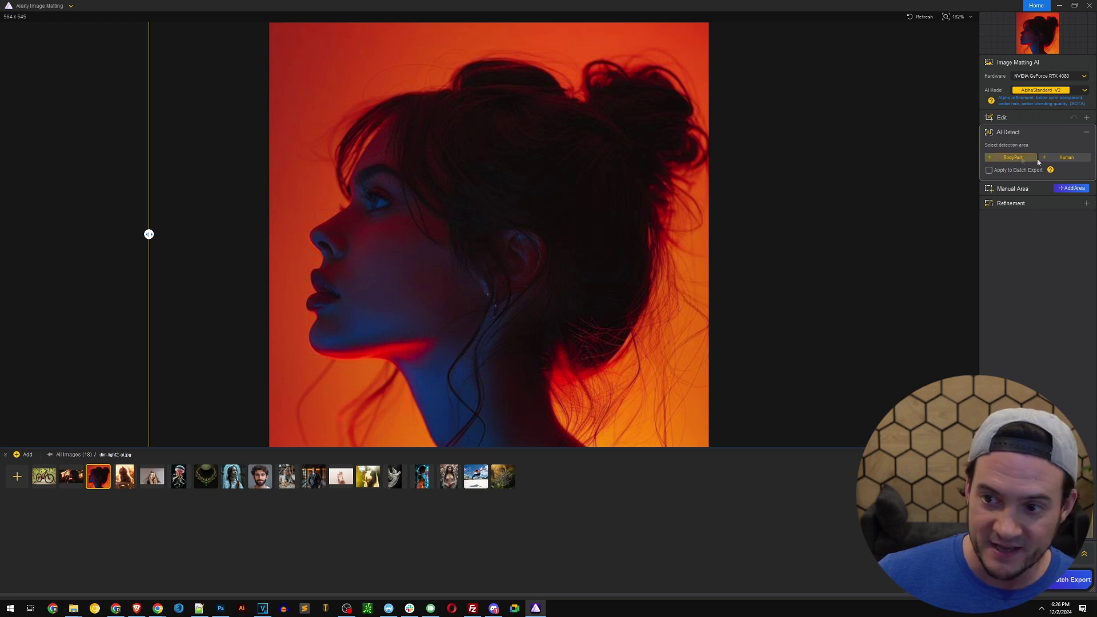
left_click(1080, 158)
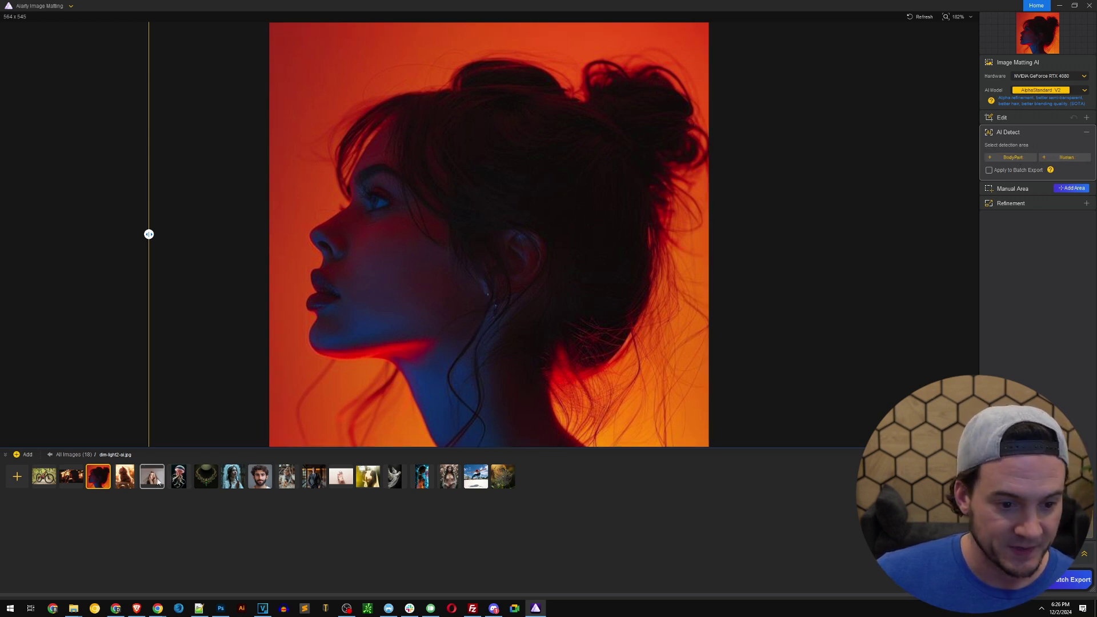
- Run AI detection on the kitten (trying Animal), jellyfish and angel images
left_click(125, 476)
left_click(1064, 145)
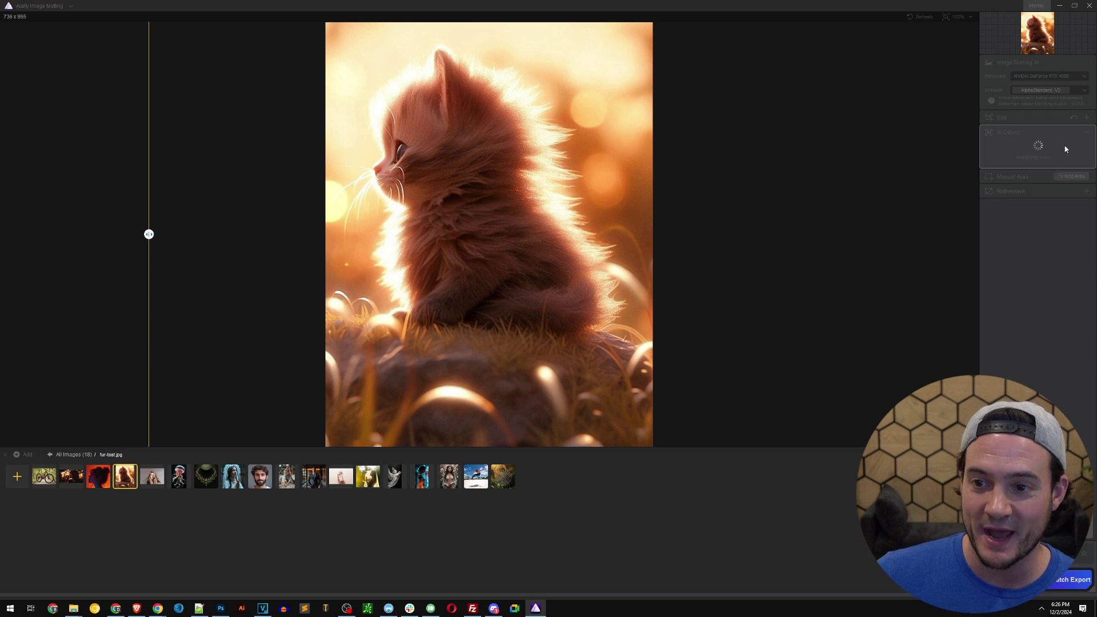
left_click(1037, 159)
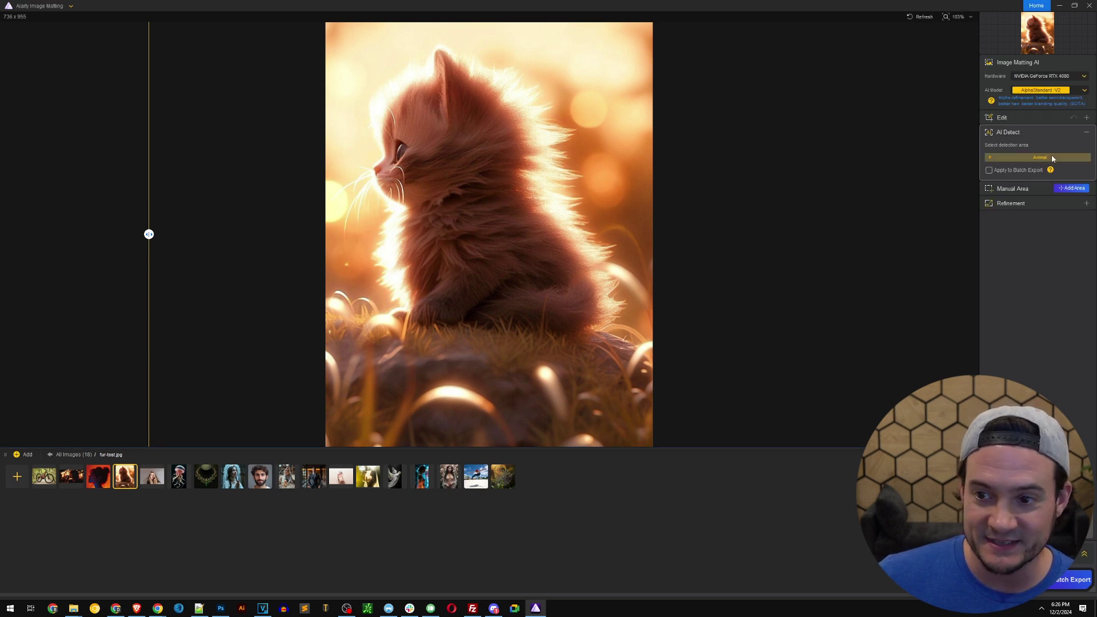
left_click(1051, 157)
left_click(179, 477)
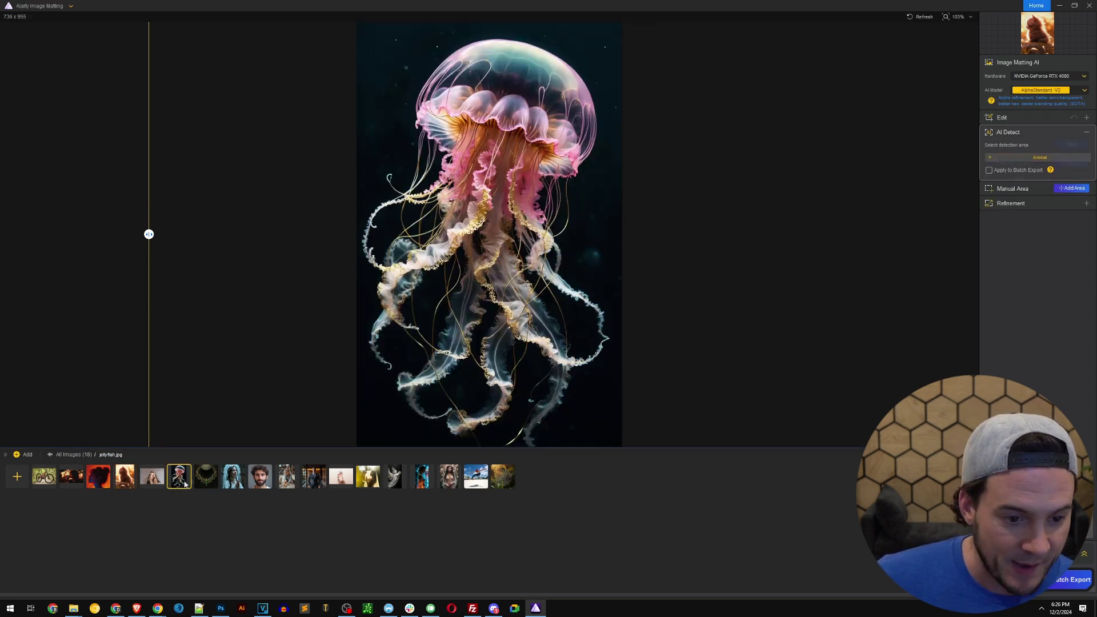
left_click(1067, 145)
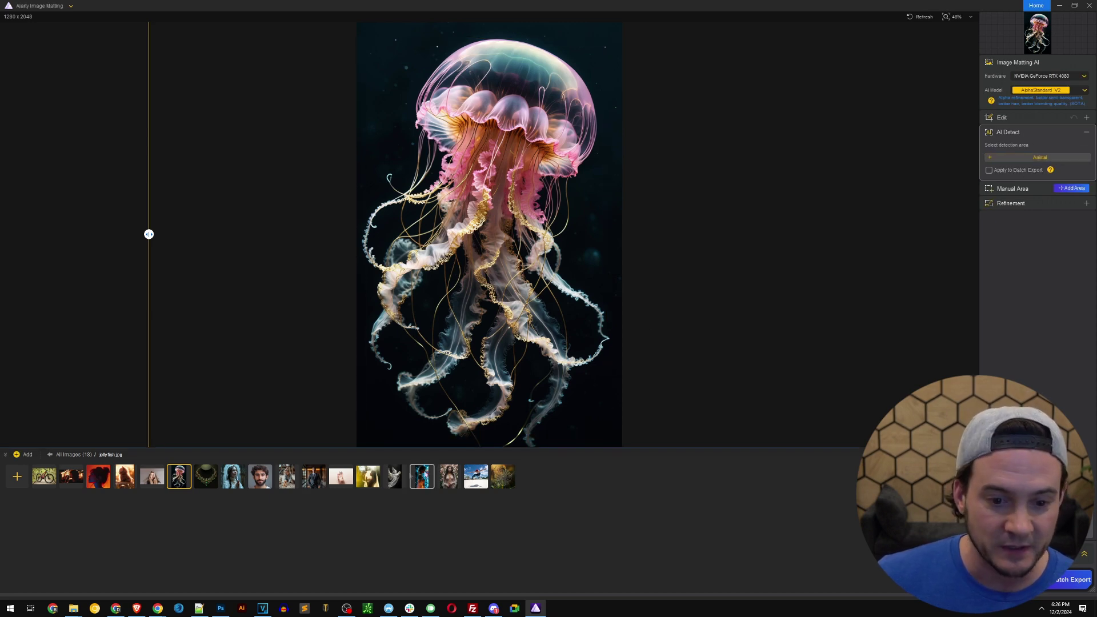
left_click(395, 476)
left_click(1067, 146)
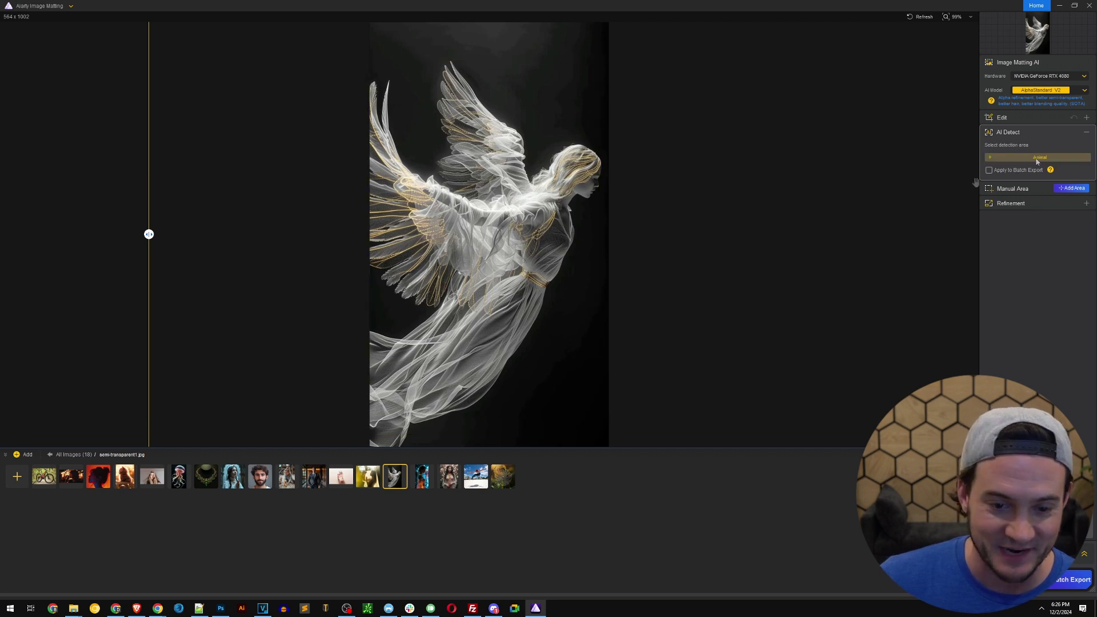
- Detect the skateboarding photo and select Sports Products, Transportation Tool, Human and Plant areas
left_click(477, 477)
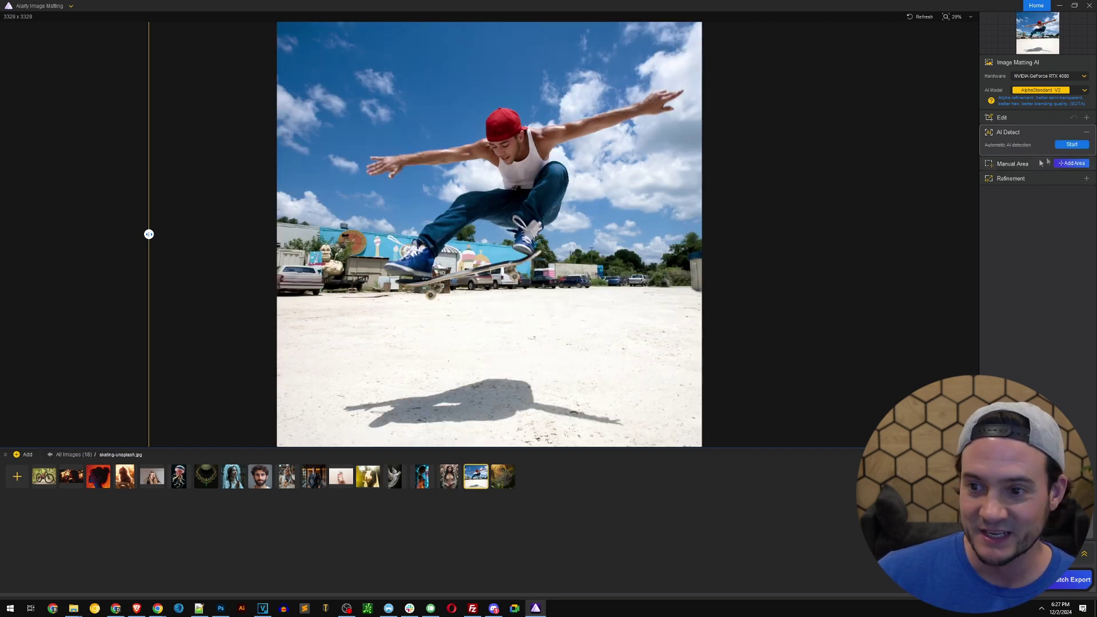
left_click(1072, 144)
left_click(1022, 157)
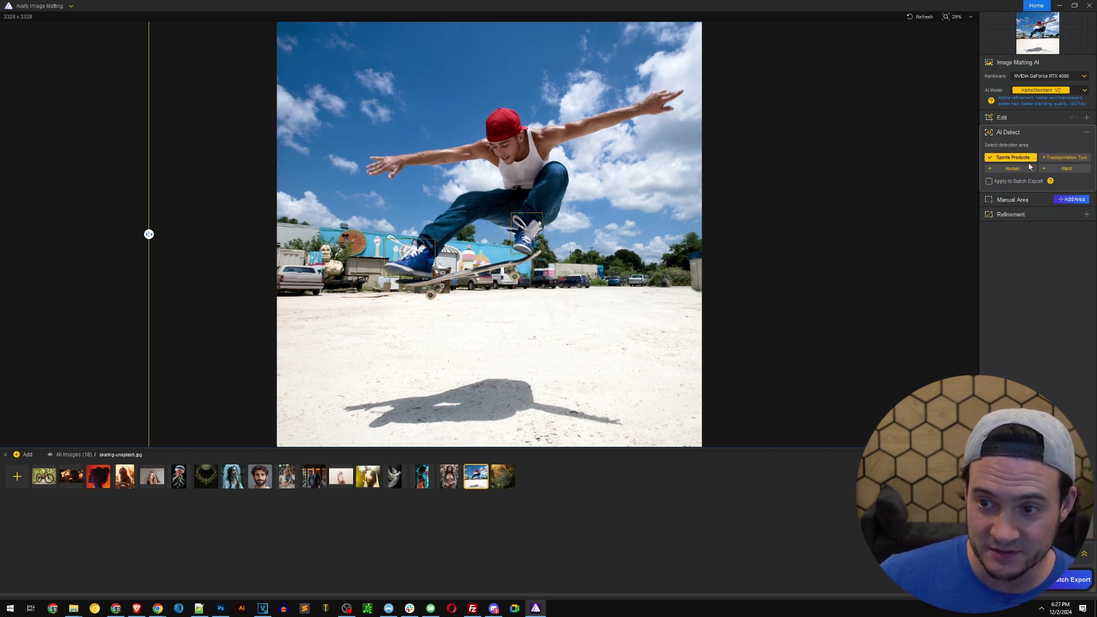
left_click(1066, 158)
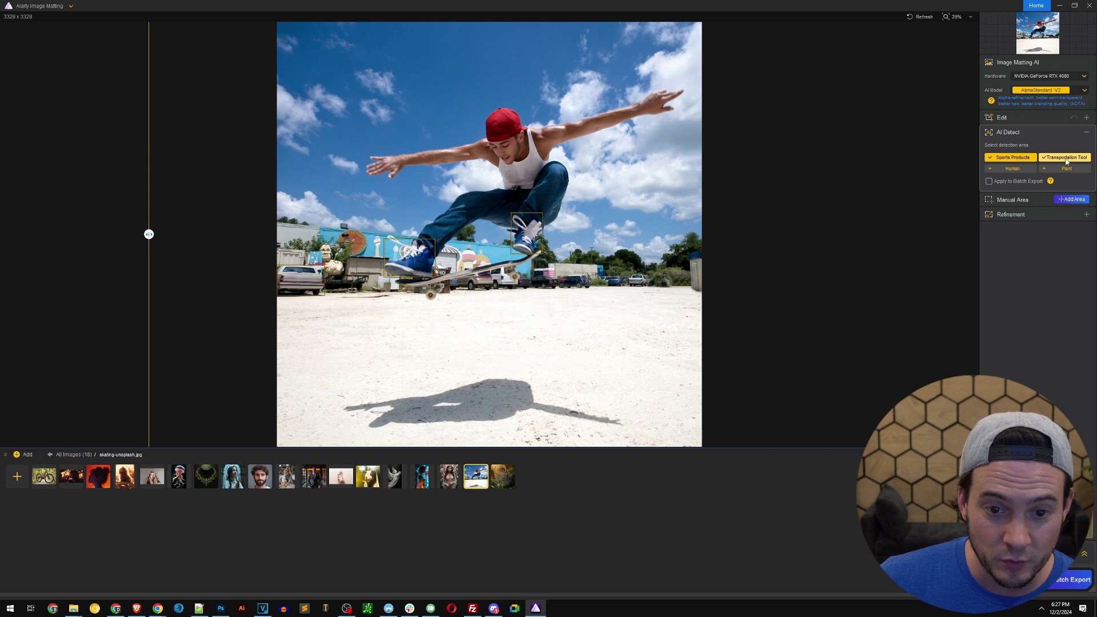
left_click(1001, 171)
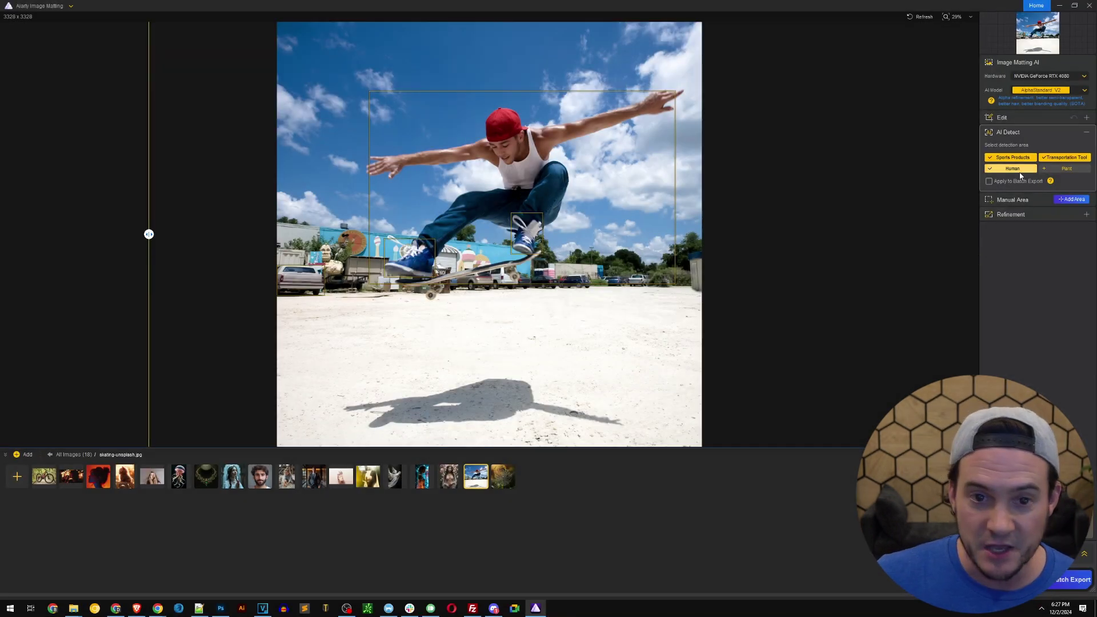
left_click(1066, 168)
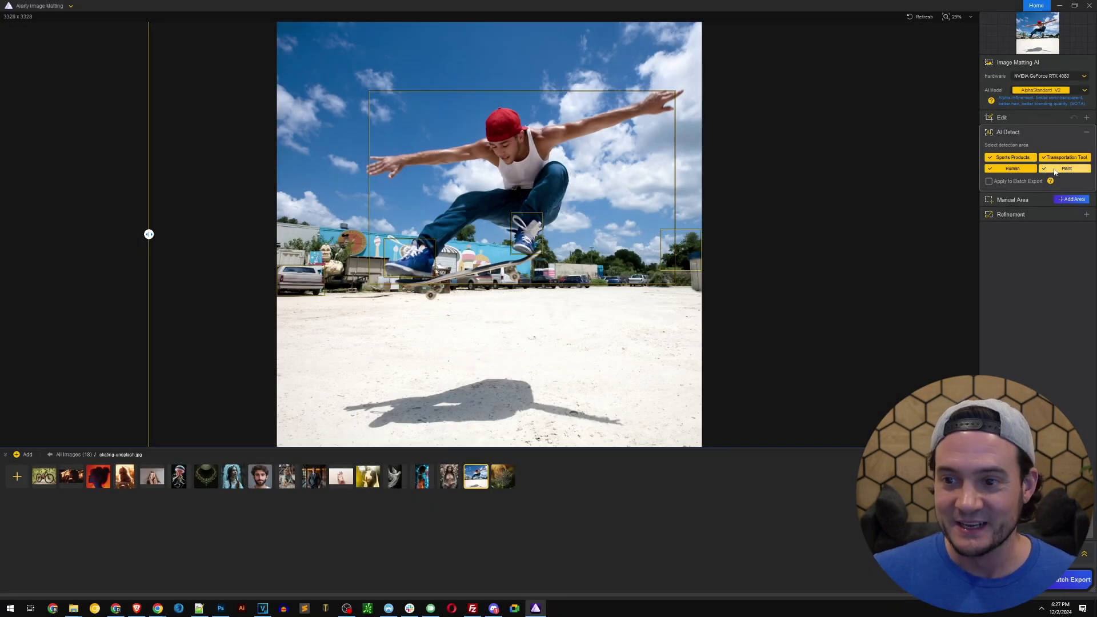
- Deselect all four detection categories on the skateboarding photo
left_click(1058, 170)
left_click(1048, 158)
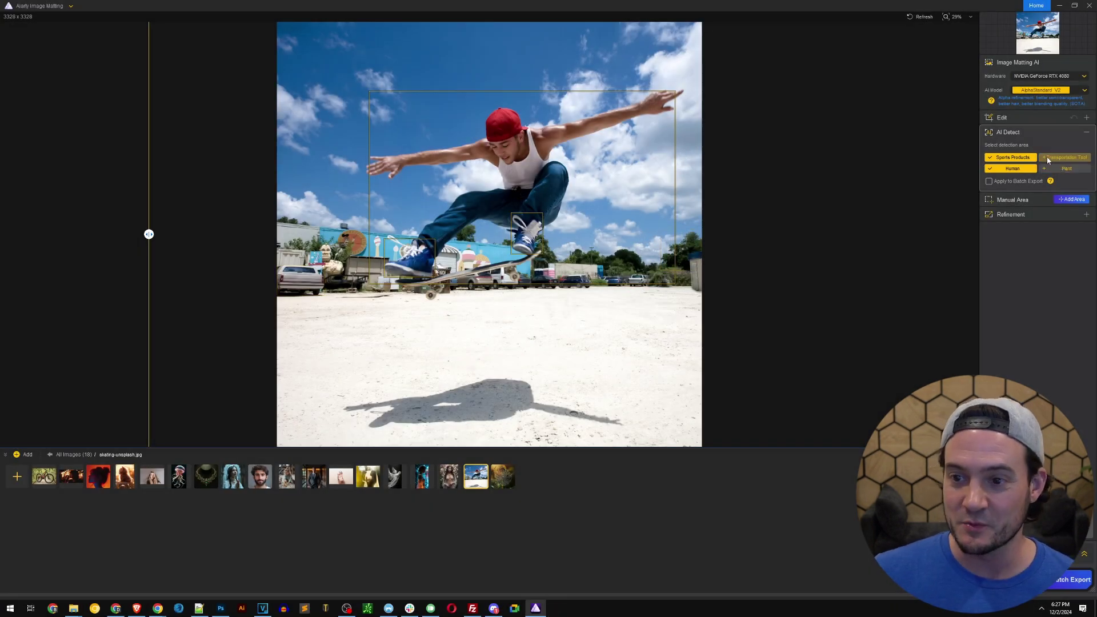
left_click(1011, 158)
left_click(1011, 168)
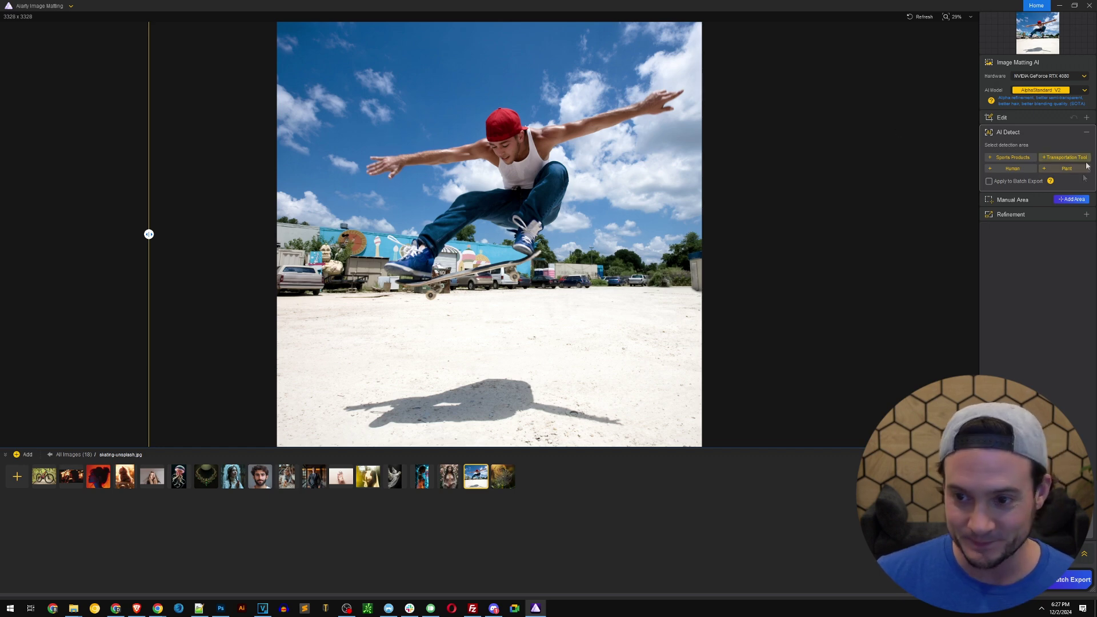
left_click(1069, 200)
left_click(1089, 210)
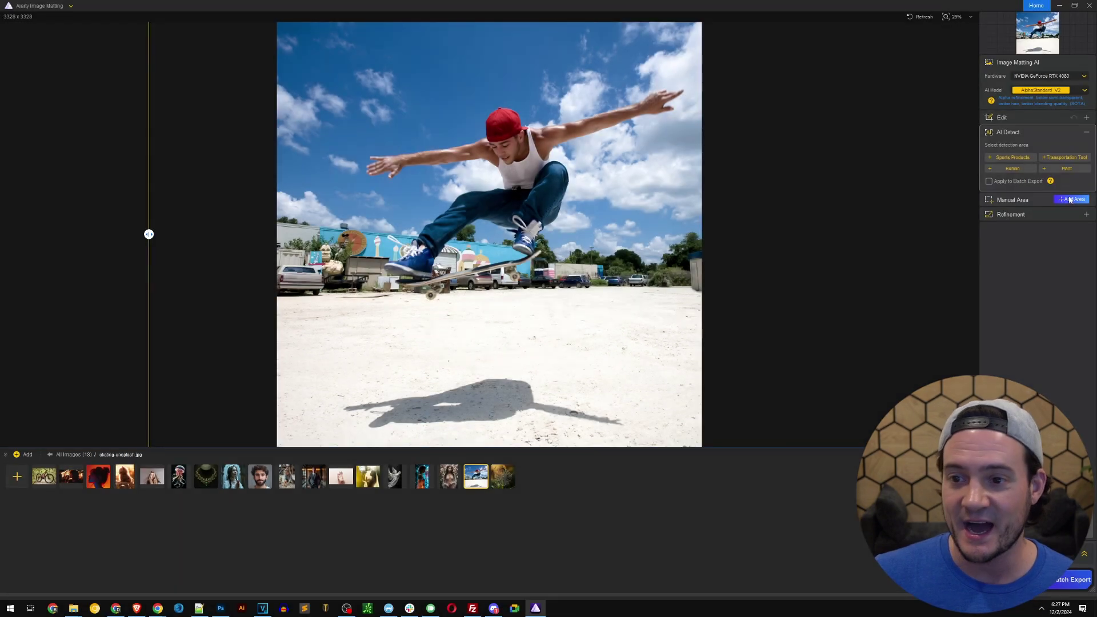
- Mark a manual rectangle around the skater, include the Human area, and start matting
left_click(1070, 199)
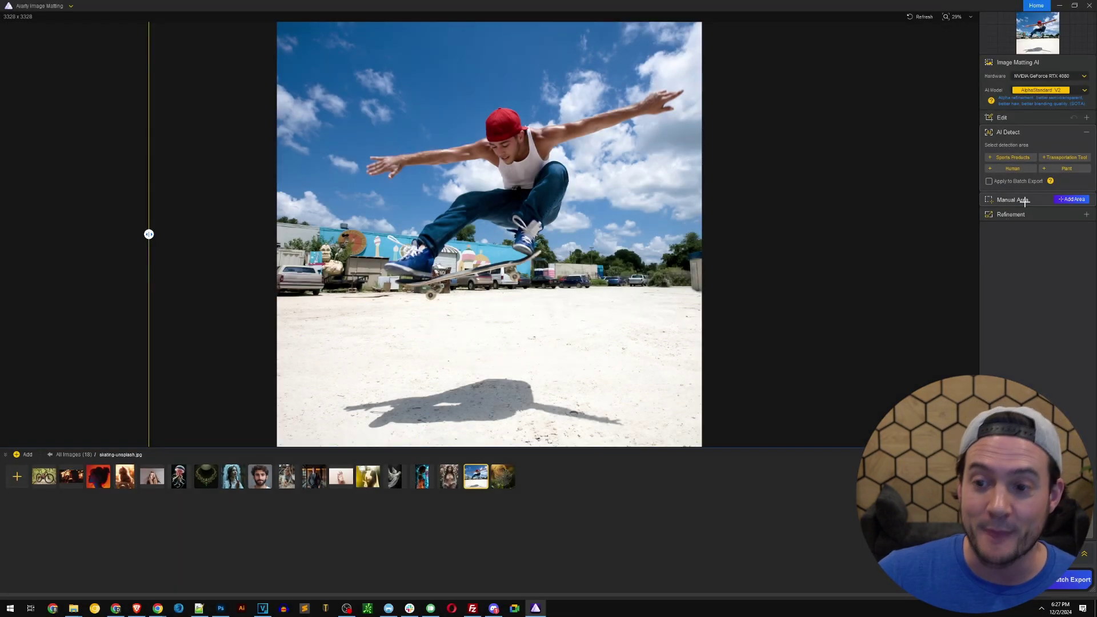
left_click_drag(349, 71, 682, 299)
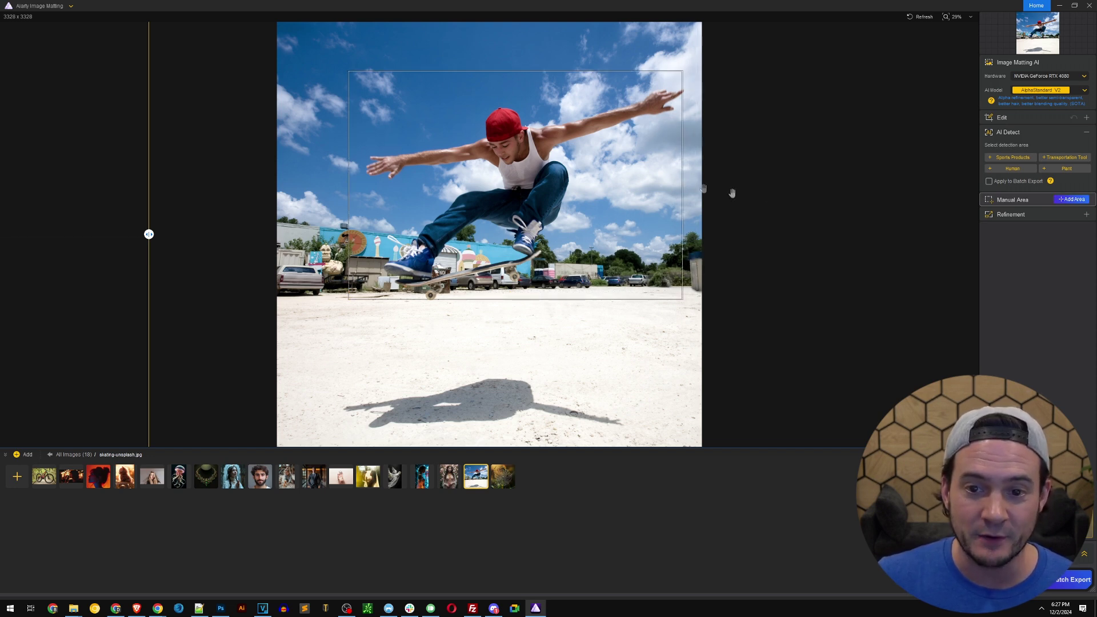
left_click(1012, 169)
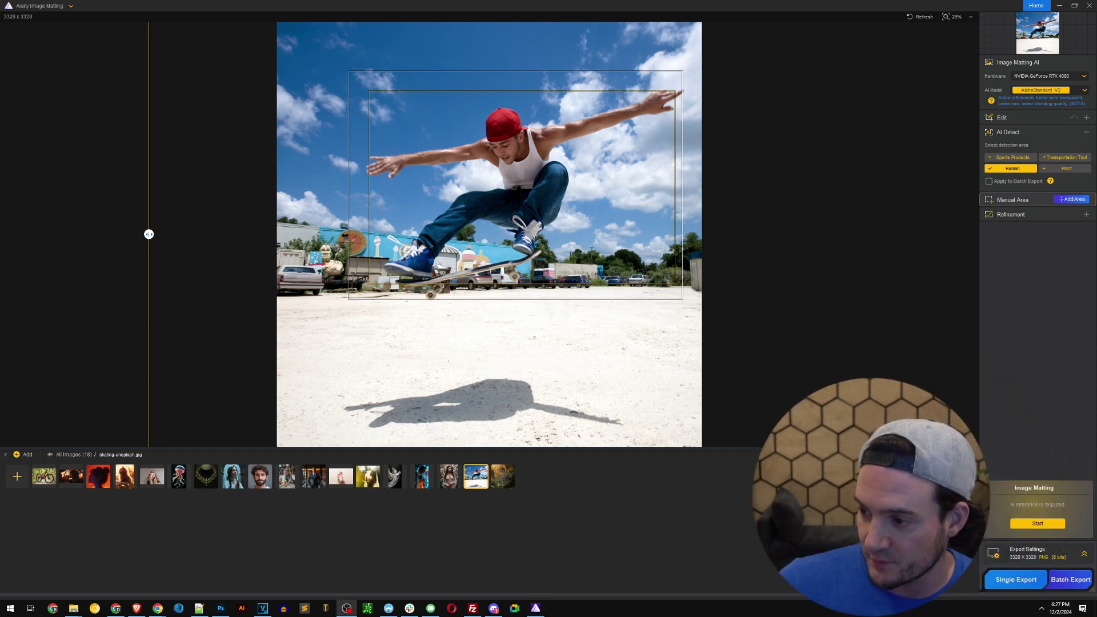
left_click(1041, 524)
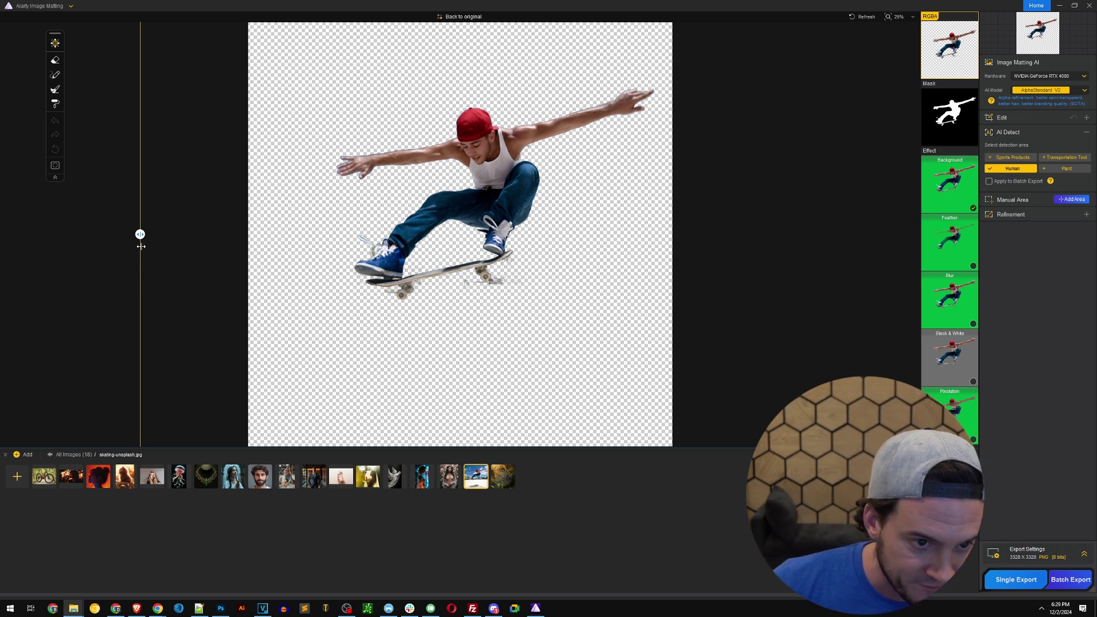
- Compare the skater cutout with the original via the slider, then open the Background effect
left_click_drag(141, 247, 236, 278)
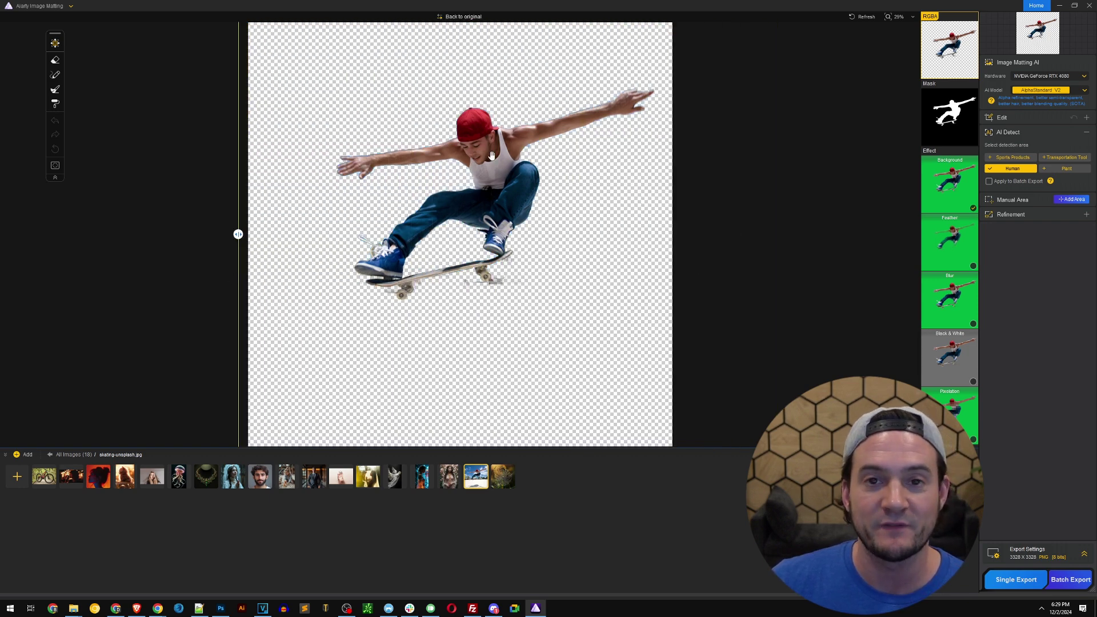
left_click(973, 208)
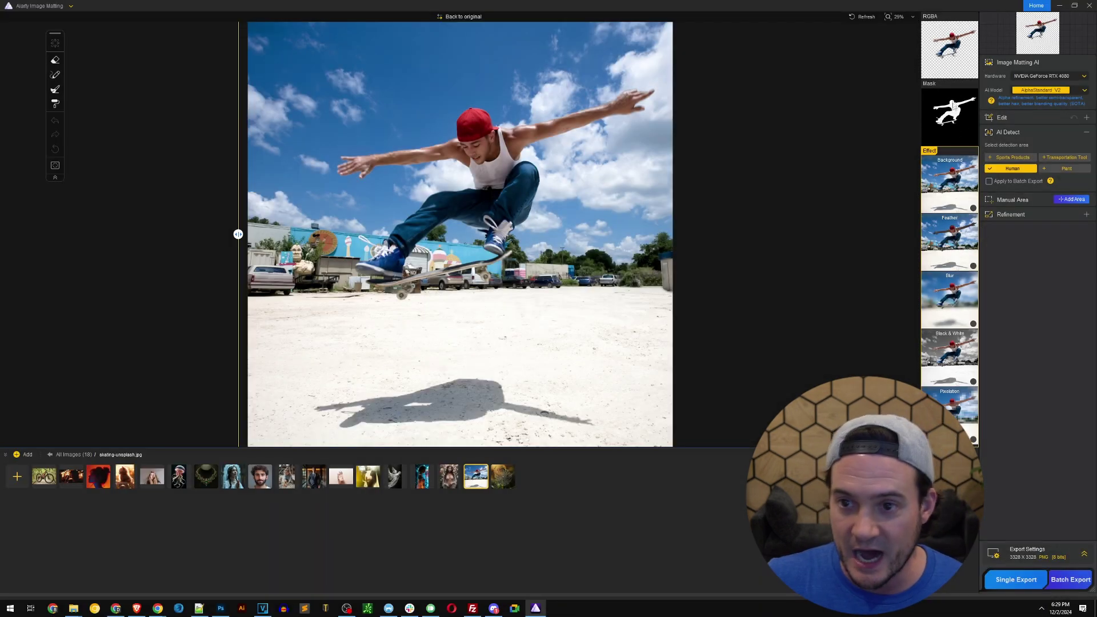
- Check the black-and-white mask, then compare the solid green backdrop against the original
left_click(952, 105)
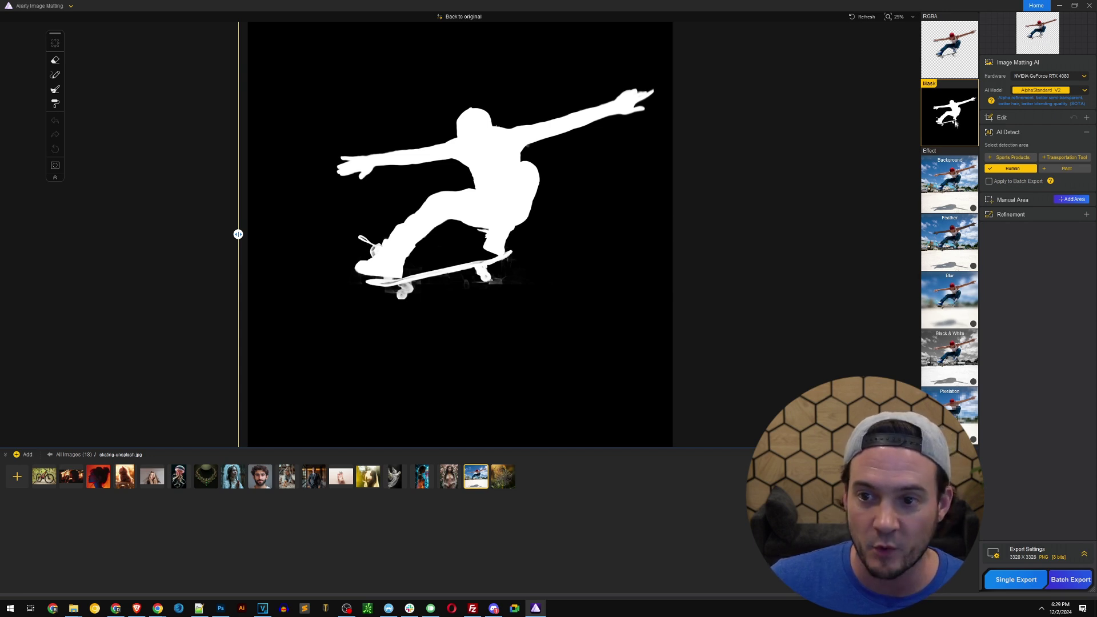
left_click(969, 174)
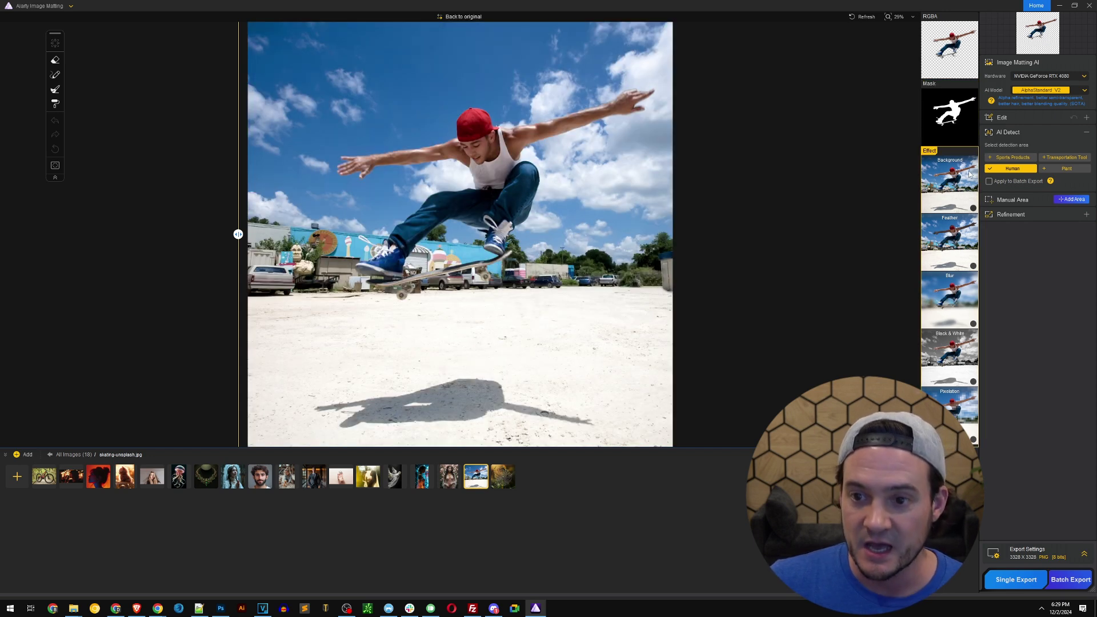
left_click(973, 208)
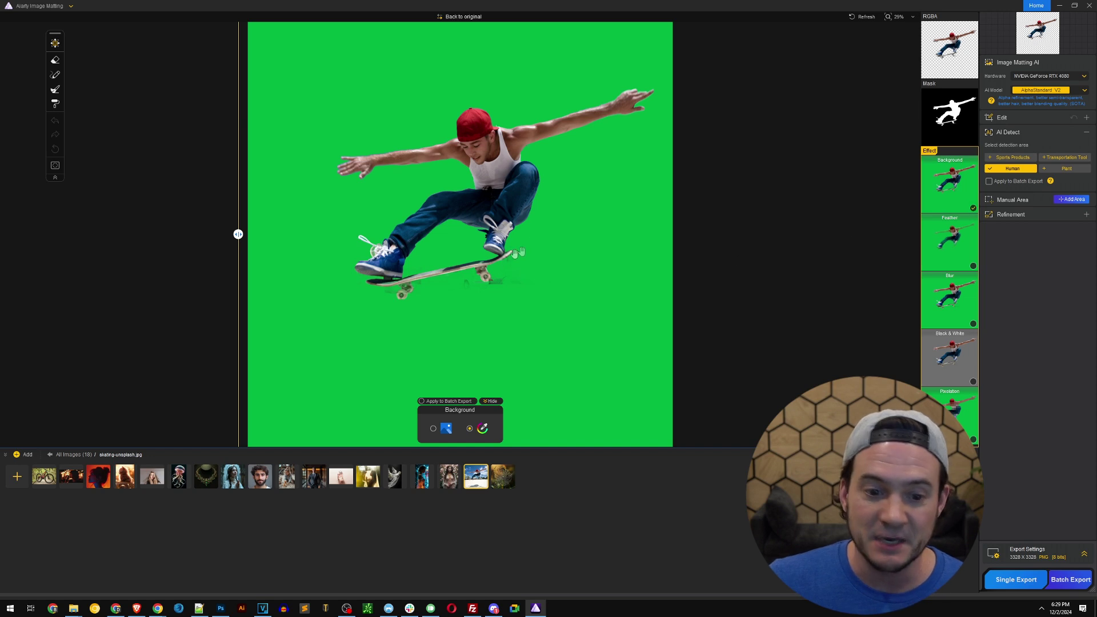
mouse_move(238, 235)
left_mouse_down()
mouse_move(705, 234)
mouse_move(220, 234)
left_mouse_up()
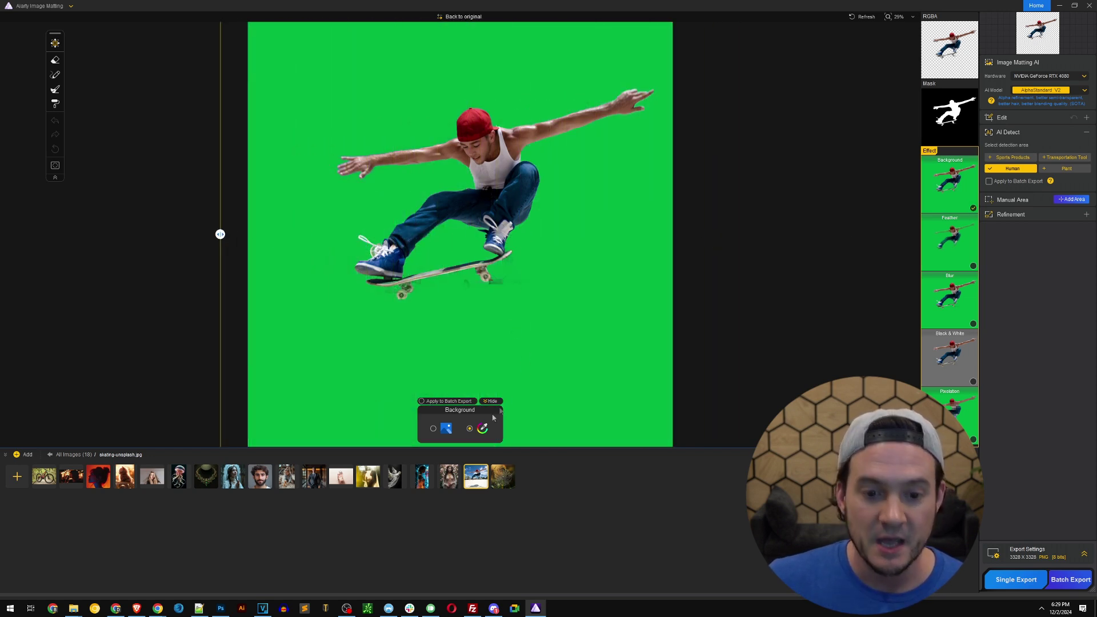
- Change the background colour to blue and confirm it
left_click(480, 429)
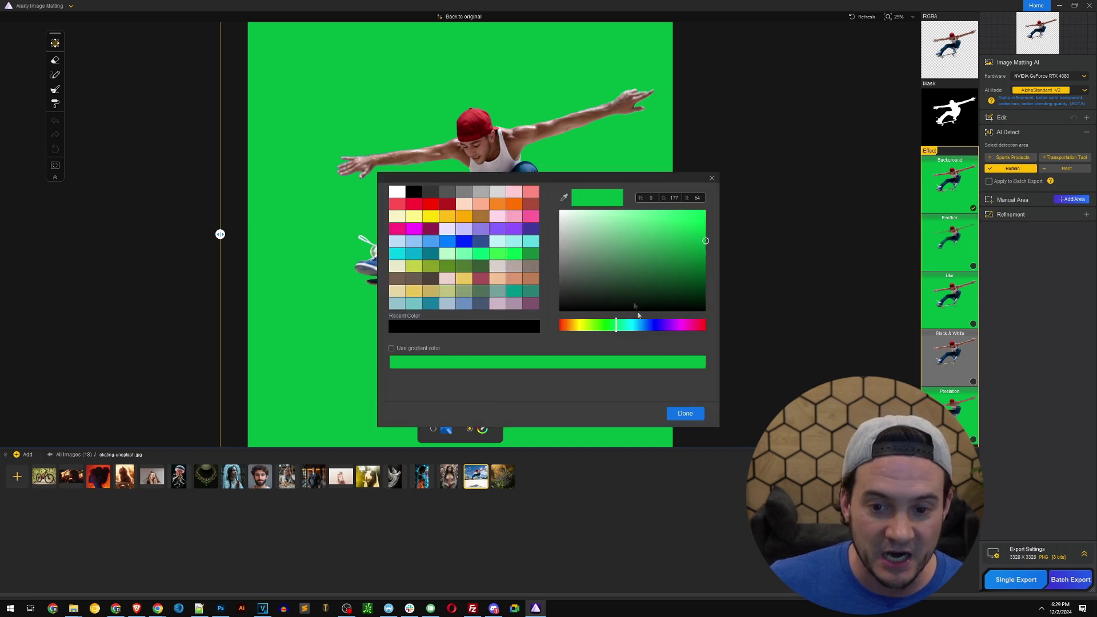
left_click(685, 413)
left_click(482, 429)
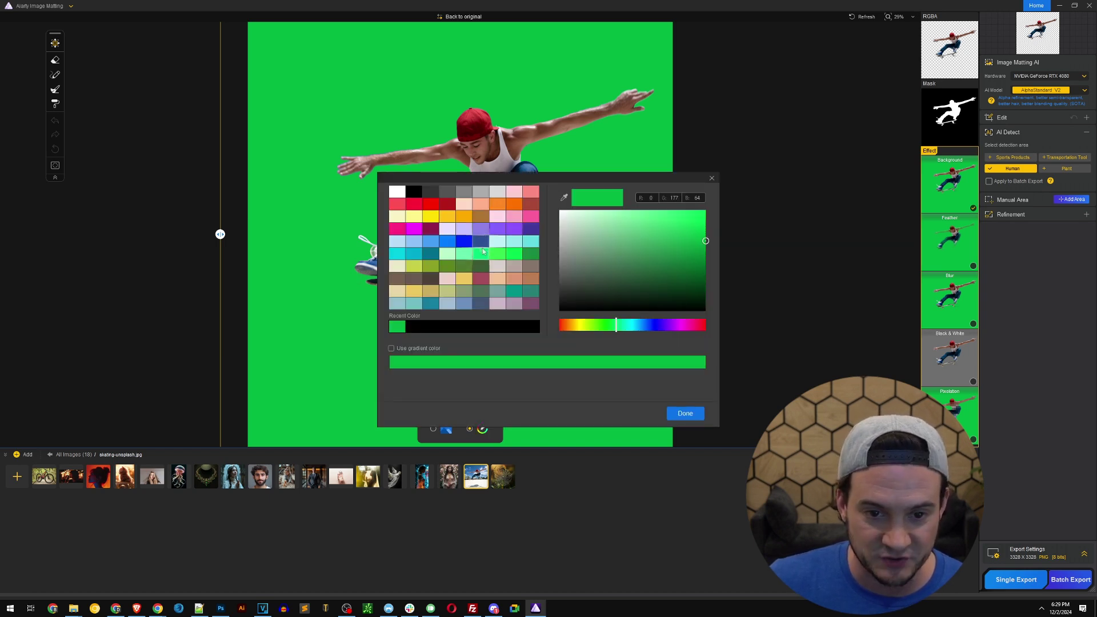
left_click(480, 241)
left_click(685, 413)
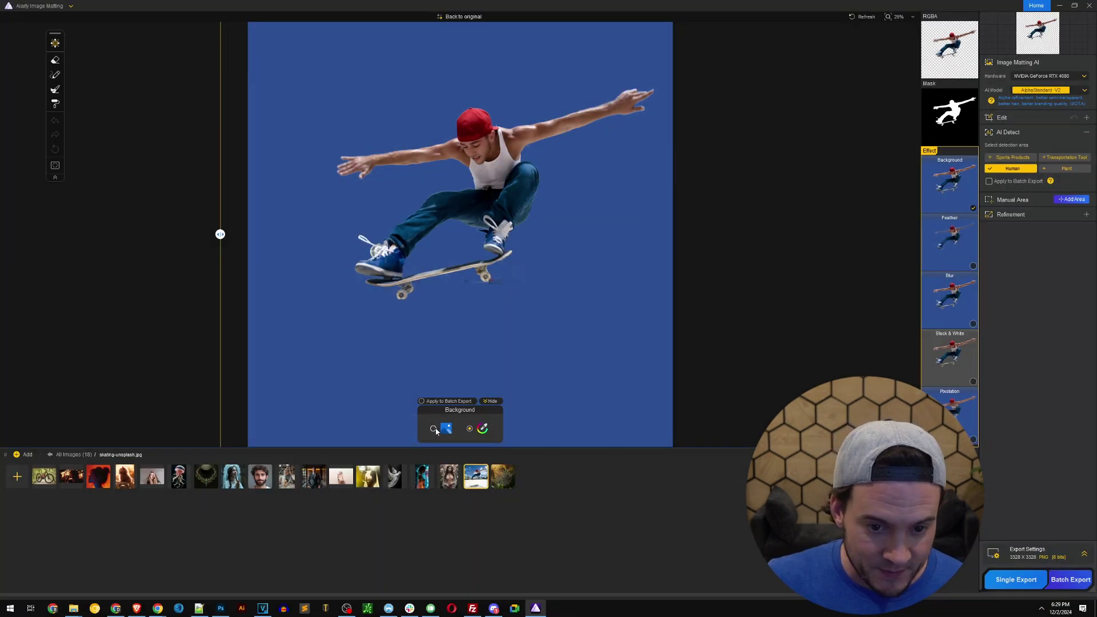
- Try recent History backgrounds and settle on the bokeh lights image behind the skater
left_click(445, 430)
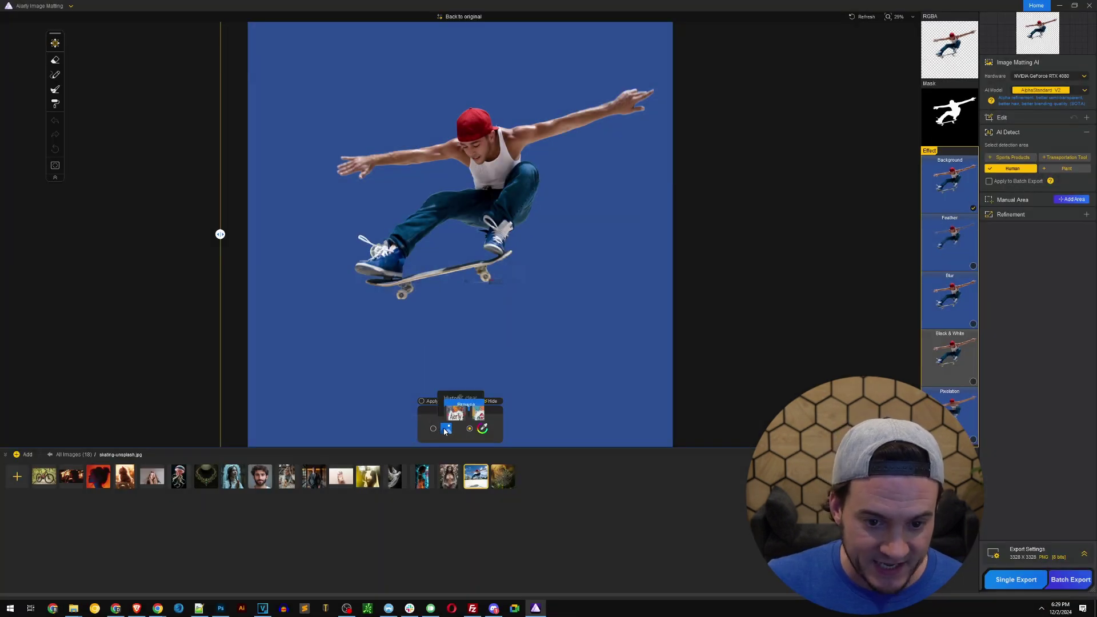
left_click(451, 384)
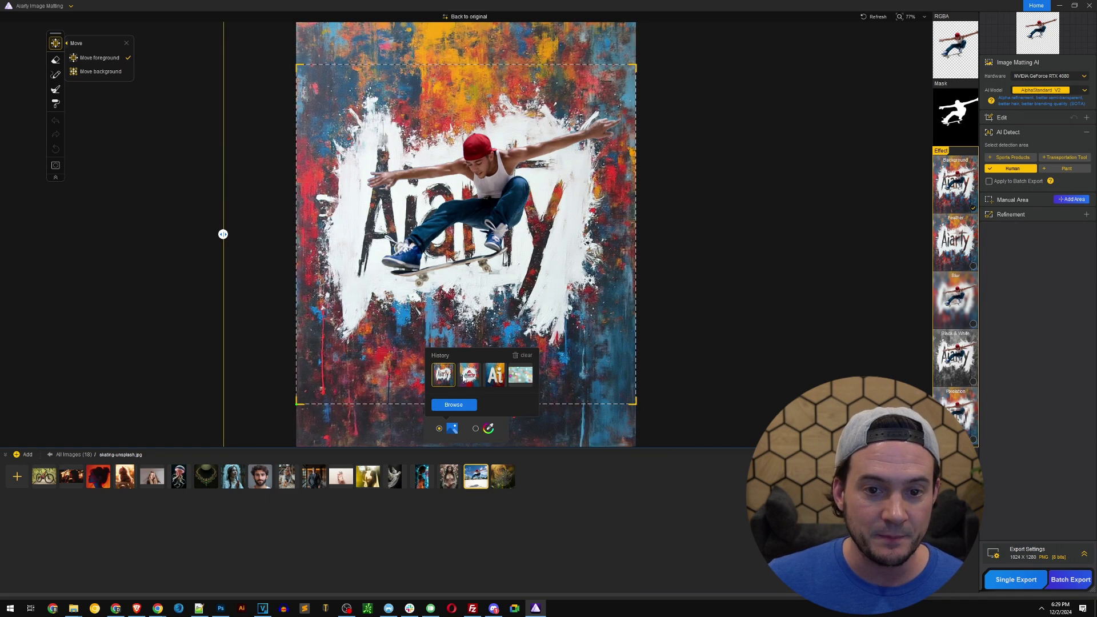
left_click(470, 375)
left_click(496, 379)
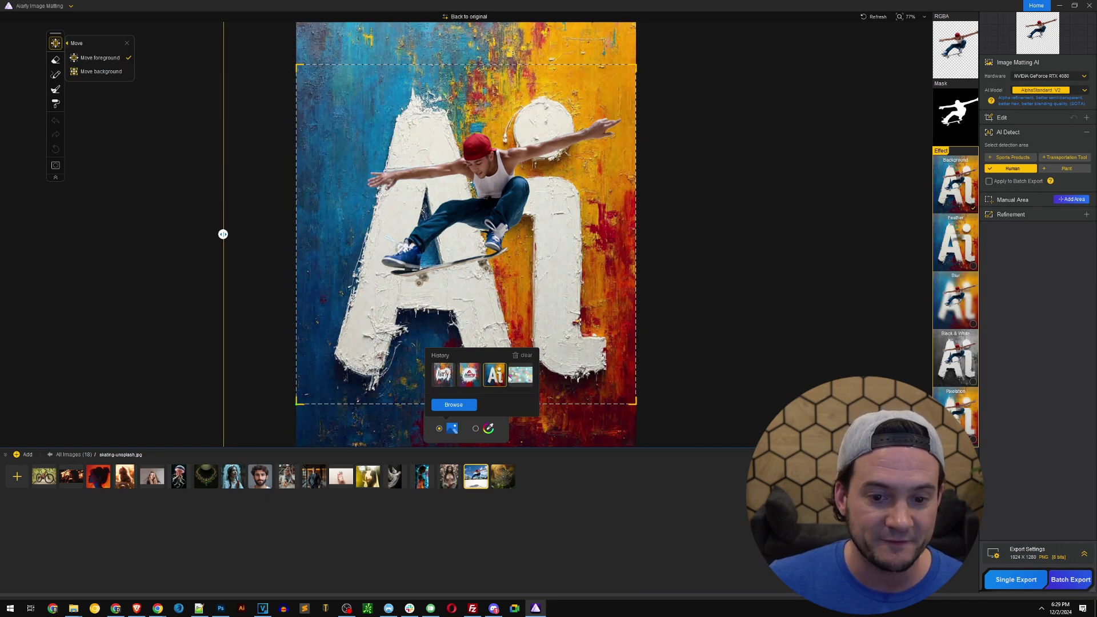
left_click(520, 377)
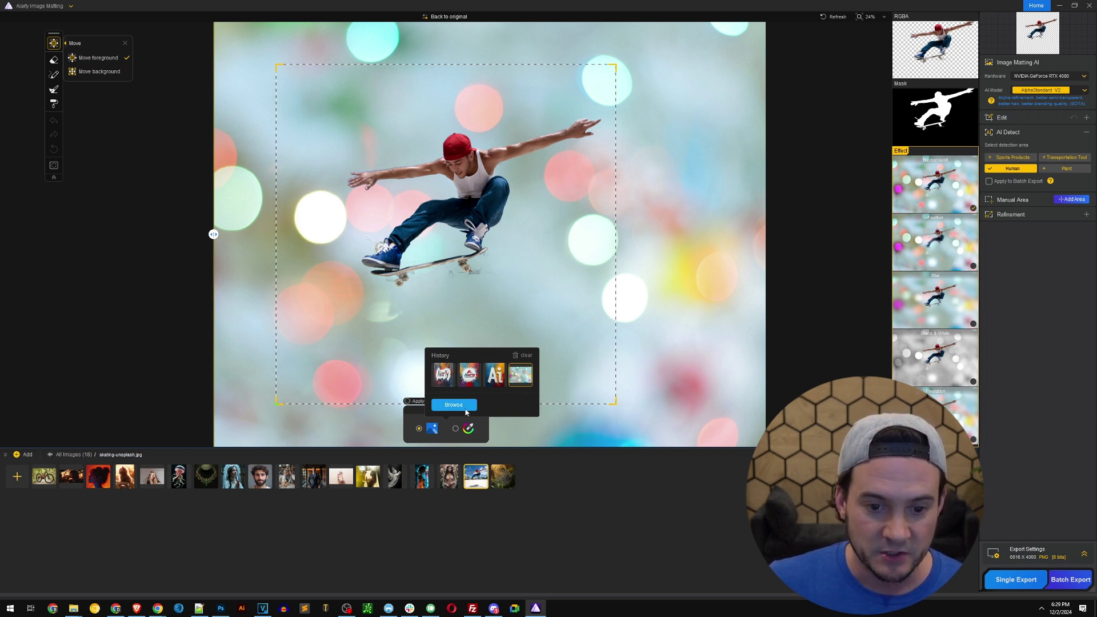
- Enlarge the skater and shift him left, then compare the composite with the original
left_click_drag(612, 64, 754, 26)
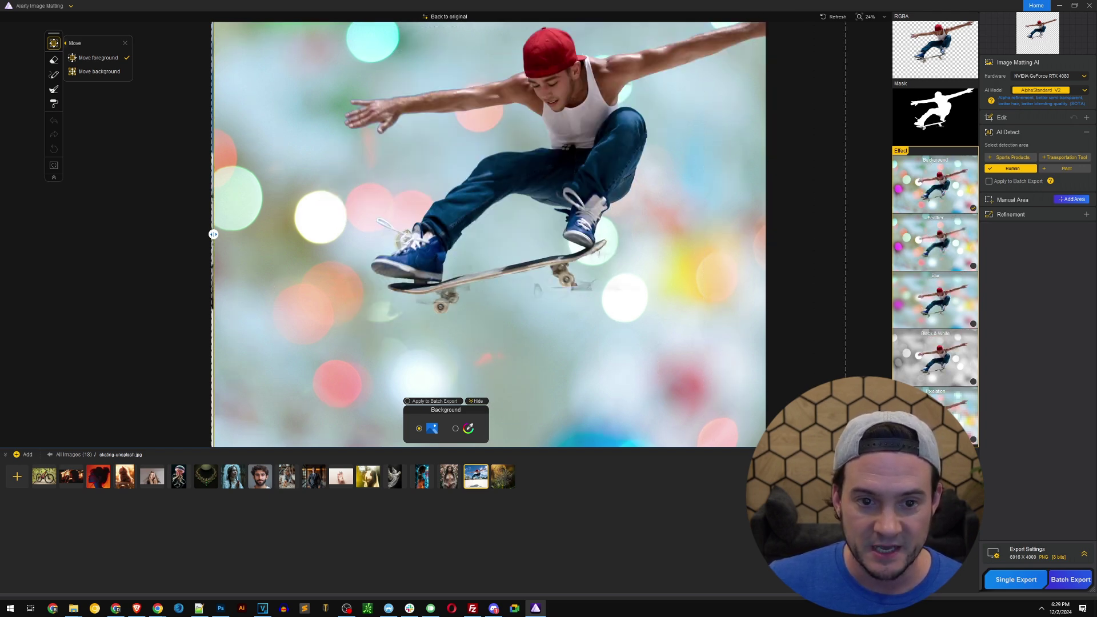
left_click_drag(571, 189, 620, 236)
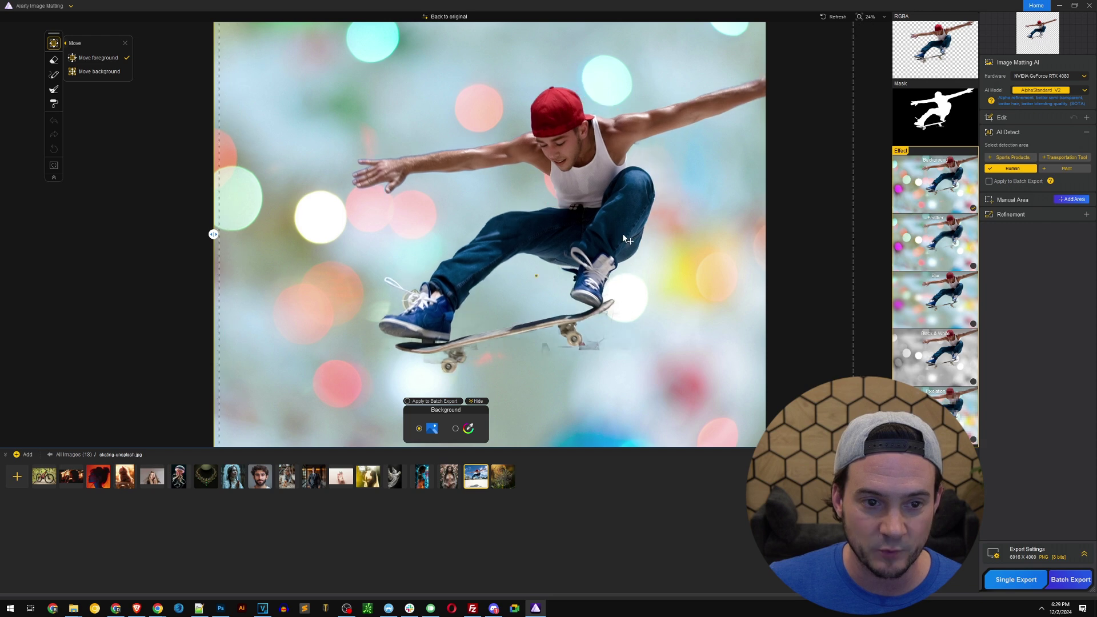
left_click_drag(651, 200, 569, 200)
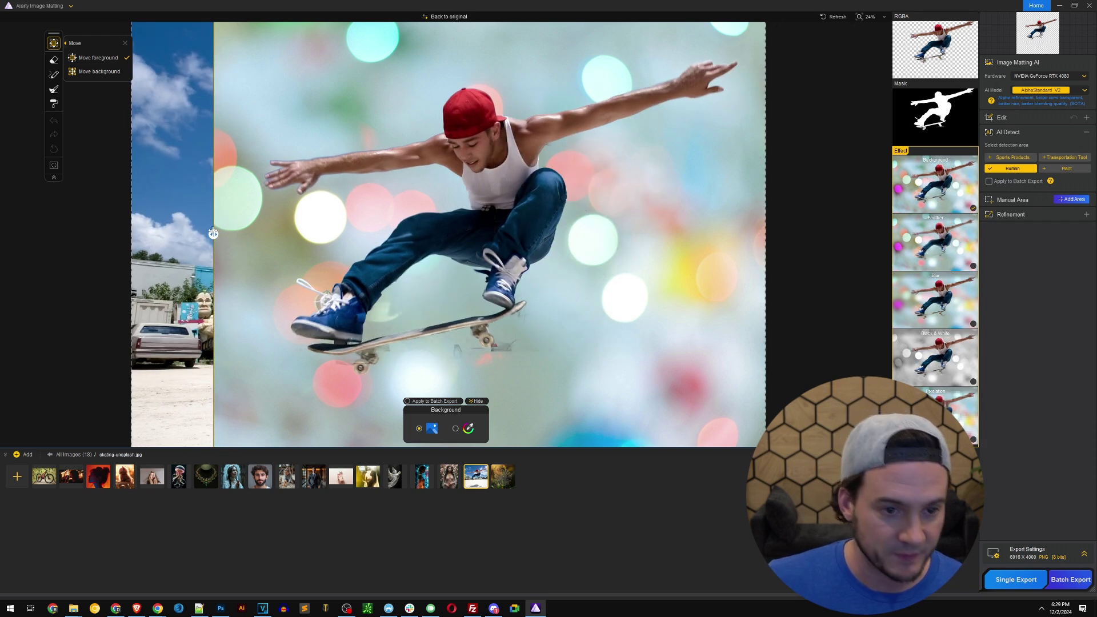
left_click_drag(213, 233, 28, 252)
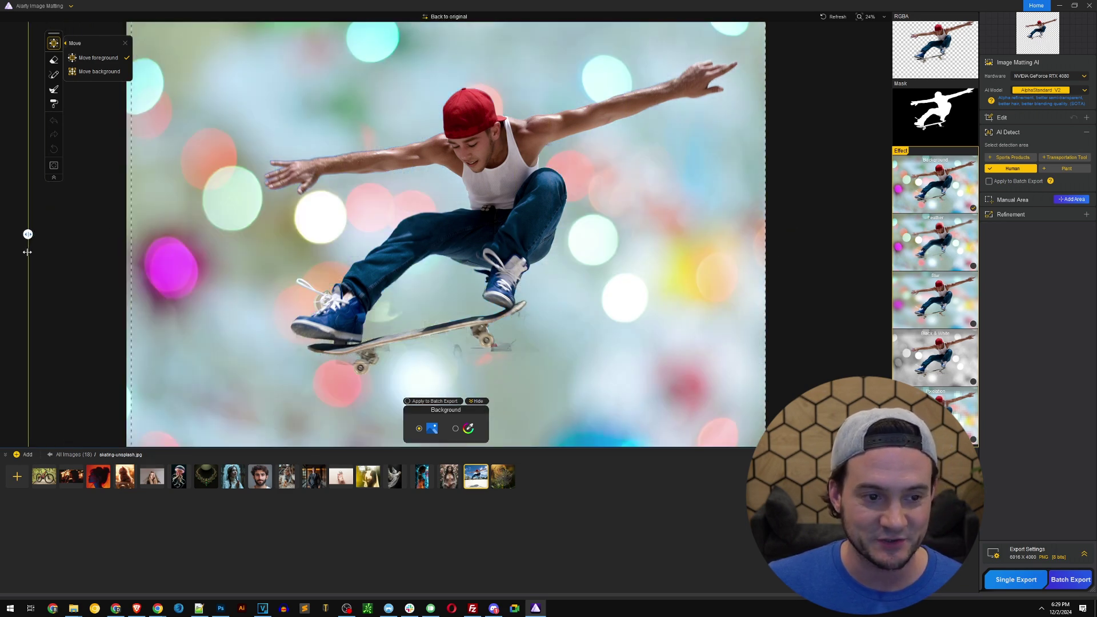
scroll(649, 266, "down", 4)
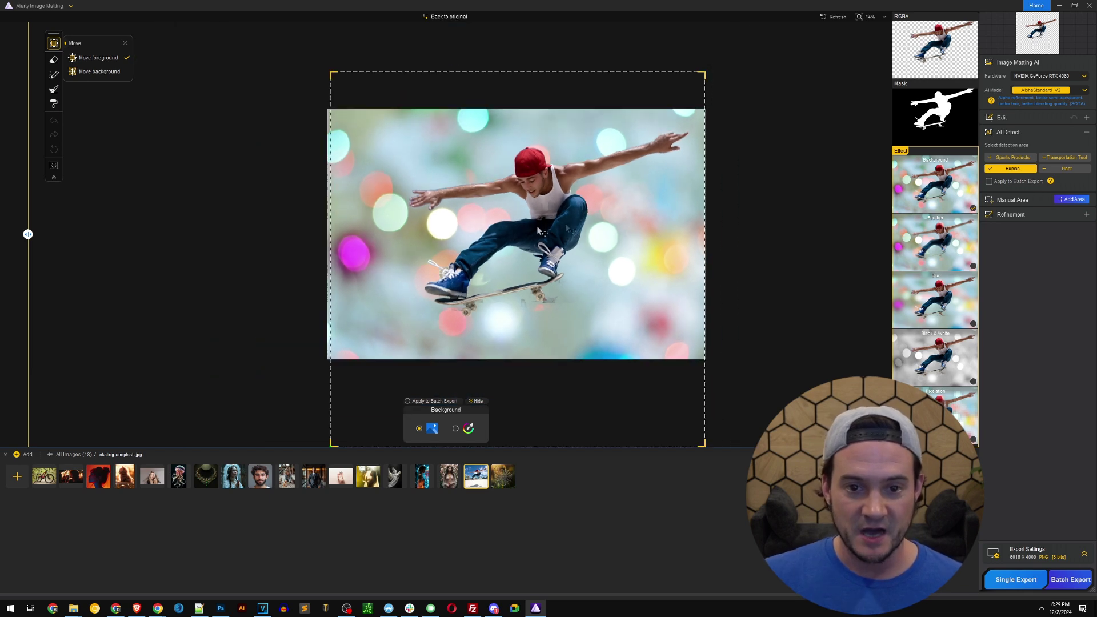
- Screenshot the Apply to Batch Export bar, then open the bearded man's portrait male-profile-ai.jpg
scroll(628, 268, "up", 4)
scroll(620, 271, "down", 4)
scroll(620, 271, "up", 4)
scroll(620, 268, "down", 4)
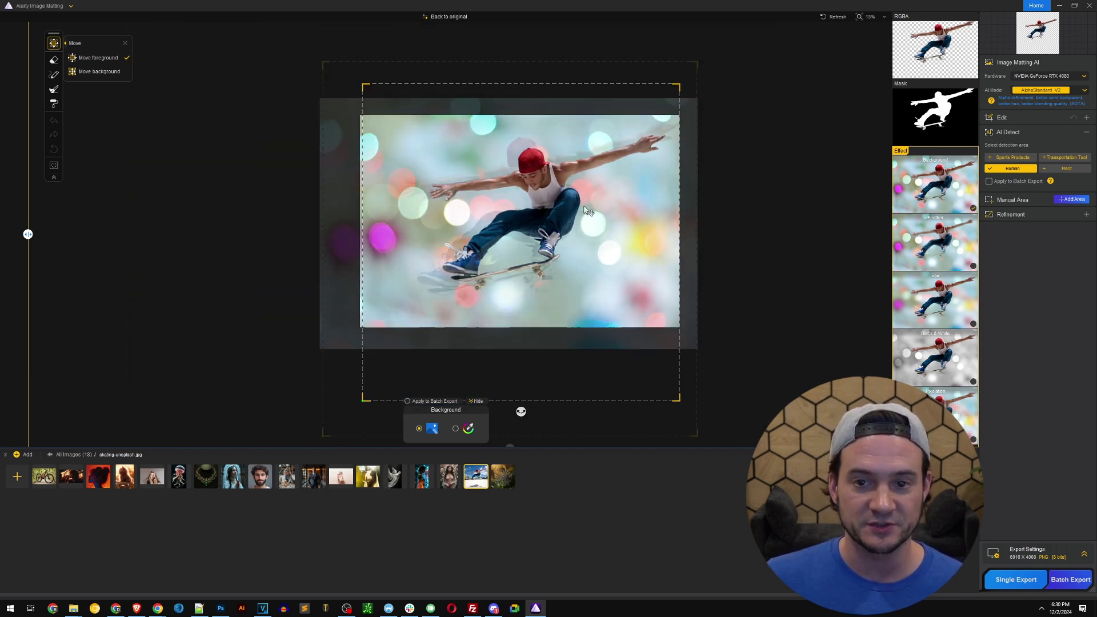
scroll(594, 217, "up", 5)
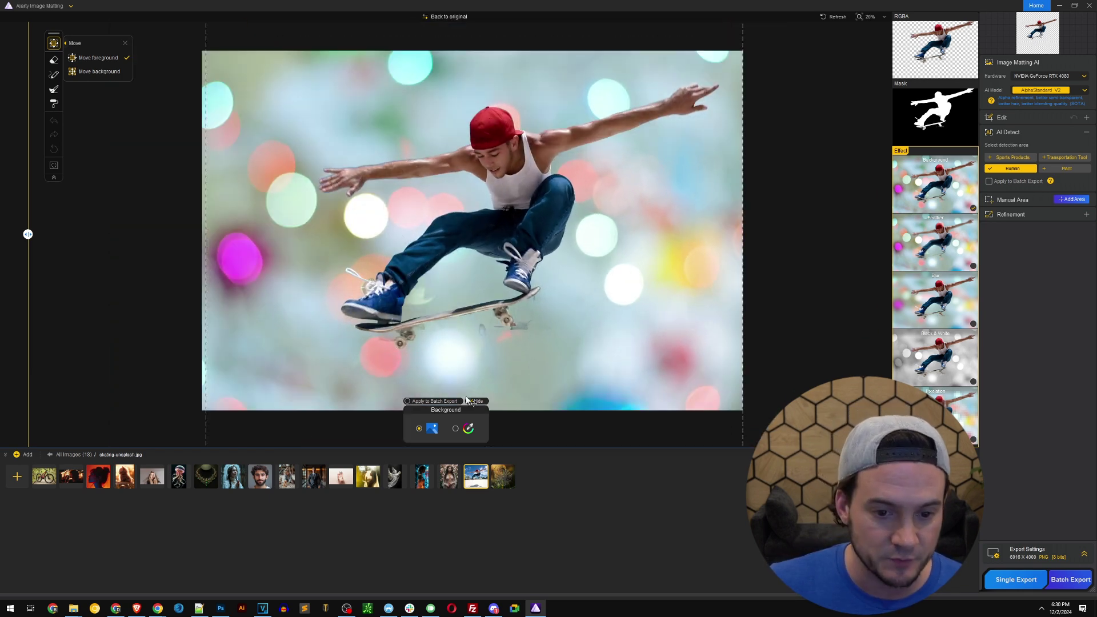
key("Print")
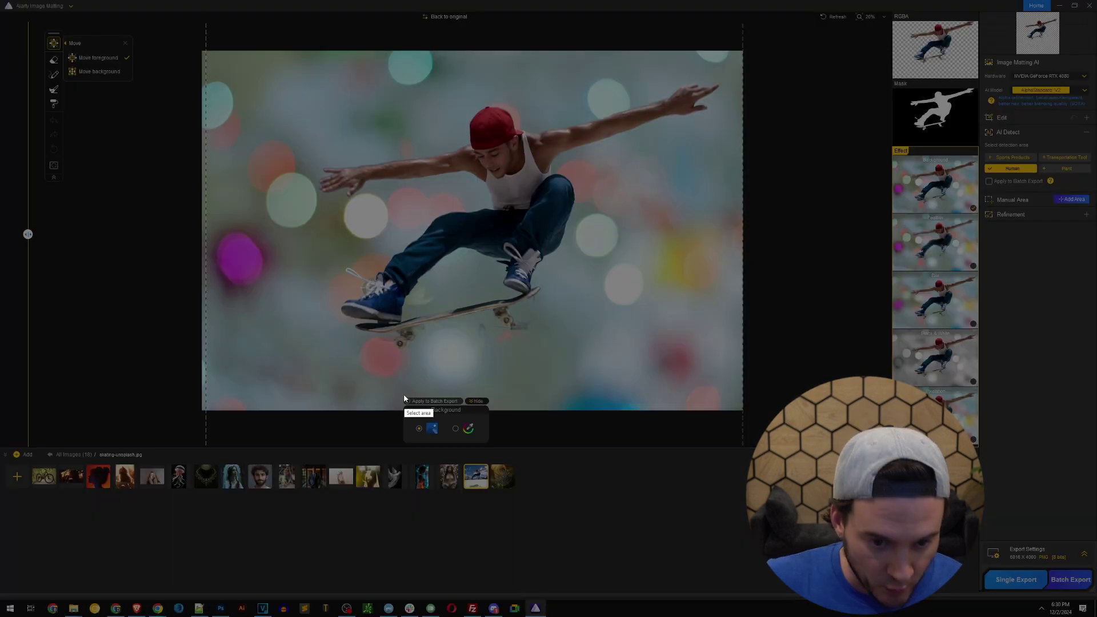
left_click_drag(400, 394, 465, 406)
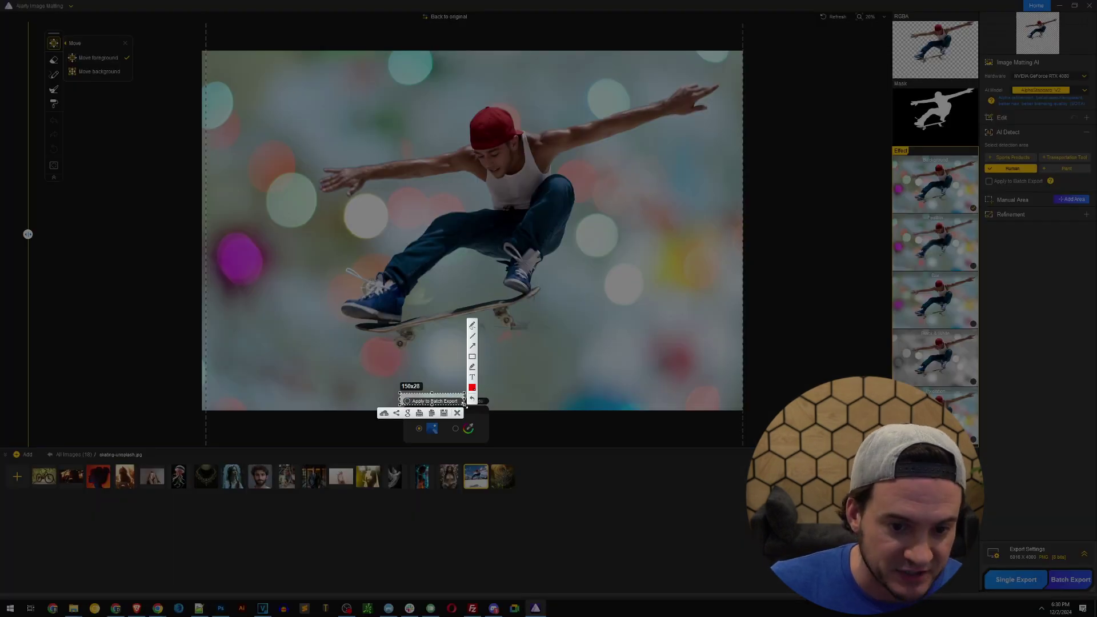
key("ctrl+c")
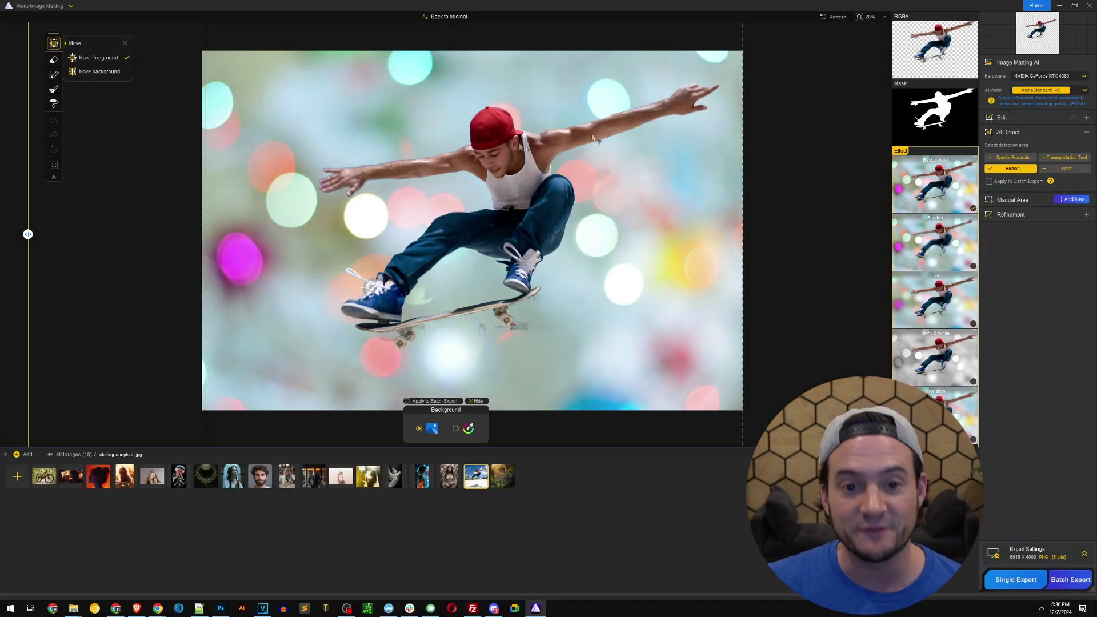
left_click(260, 476)
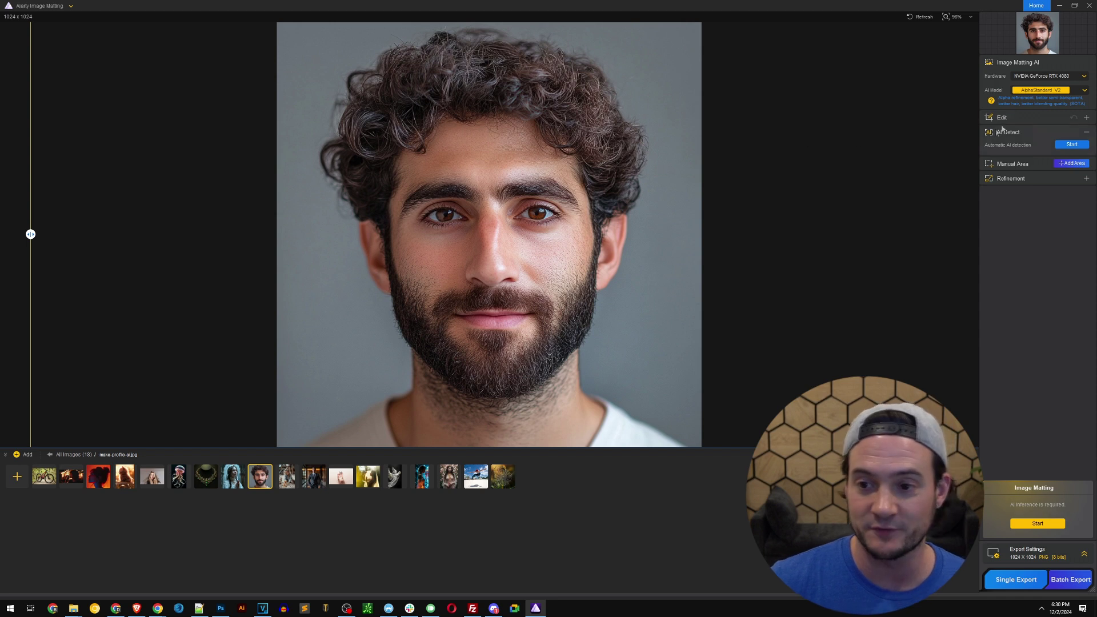
- Replace automatic Human detection with a manual rectangle over the man's eyes and run matting
left_click(1066, 143)
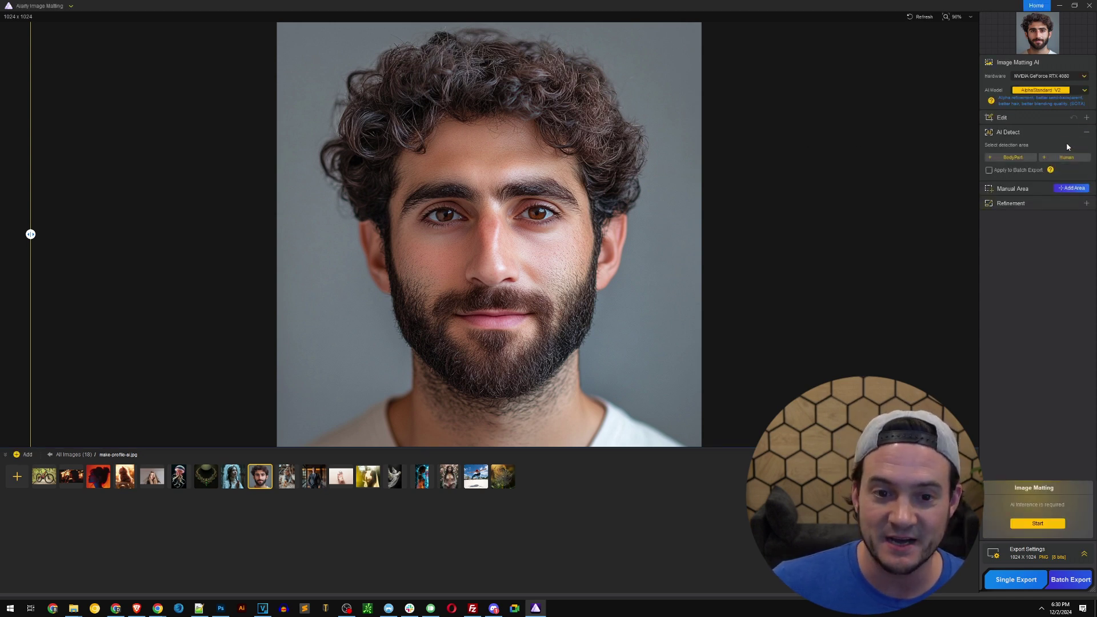
left_click(1070, 159)
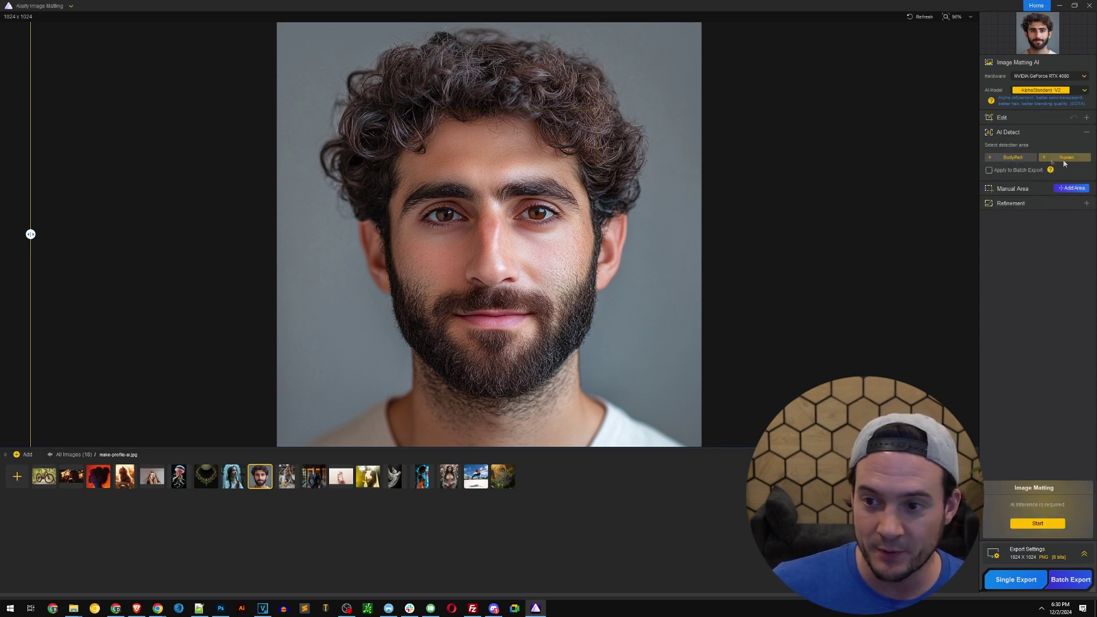
left_click(1073, 160)
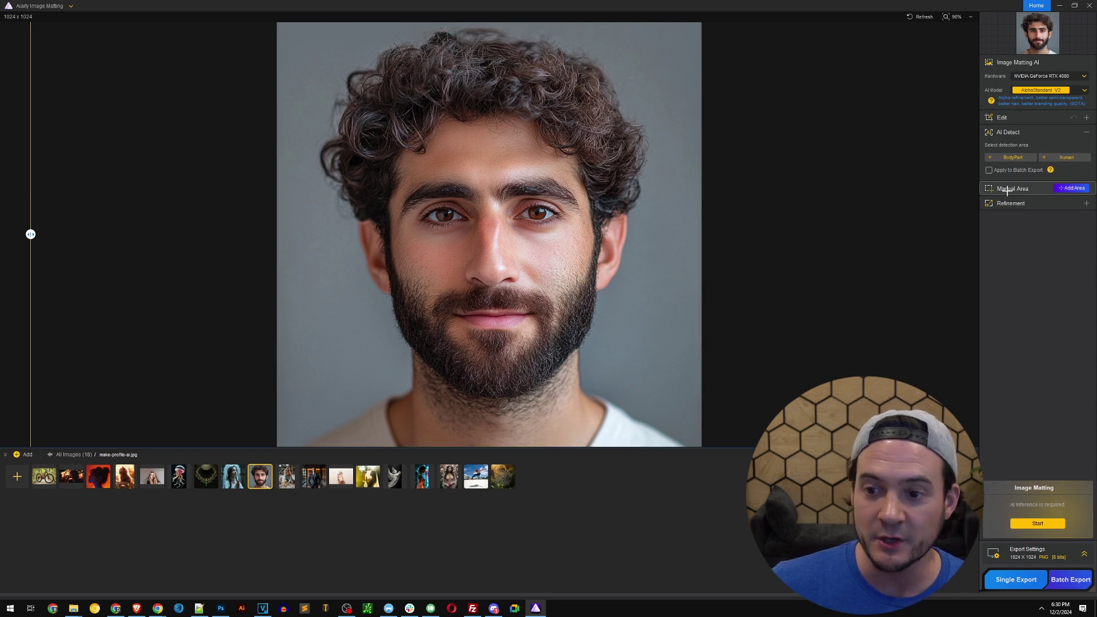
left_click(1067, 189)
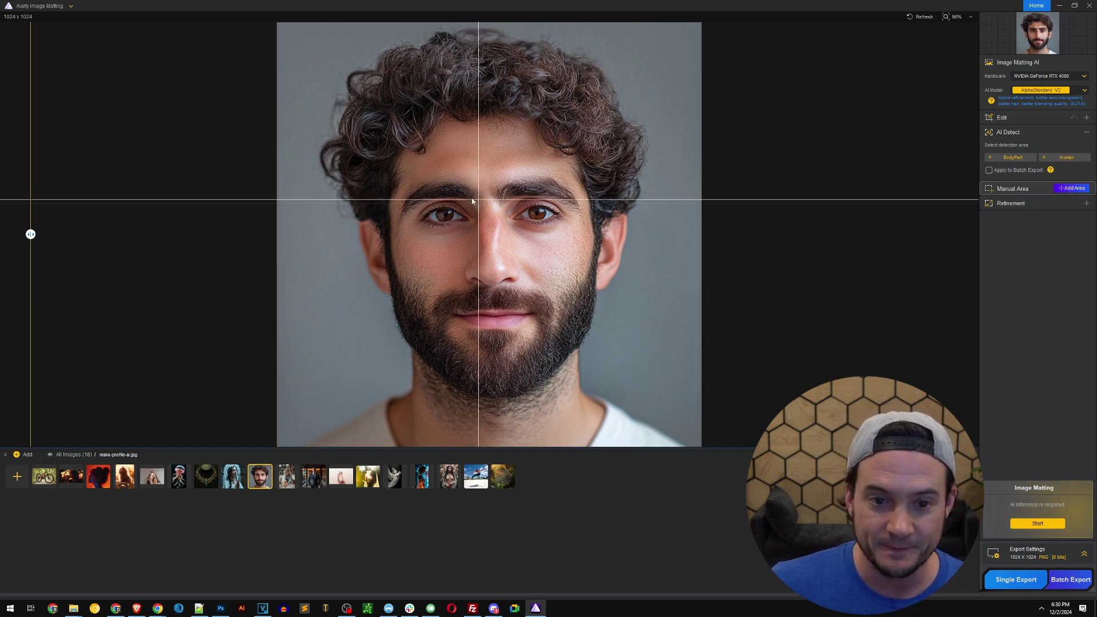
left_click_drag(394, 179, 584, 233)
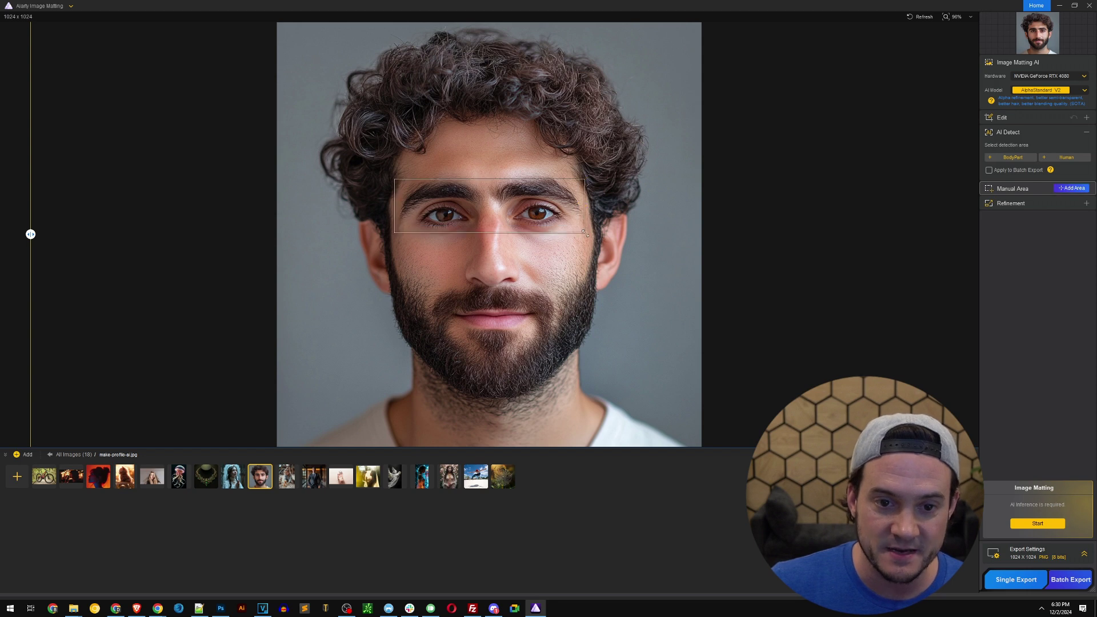
left_click(1038, 523)
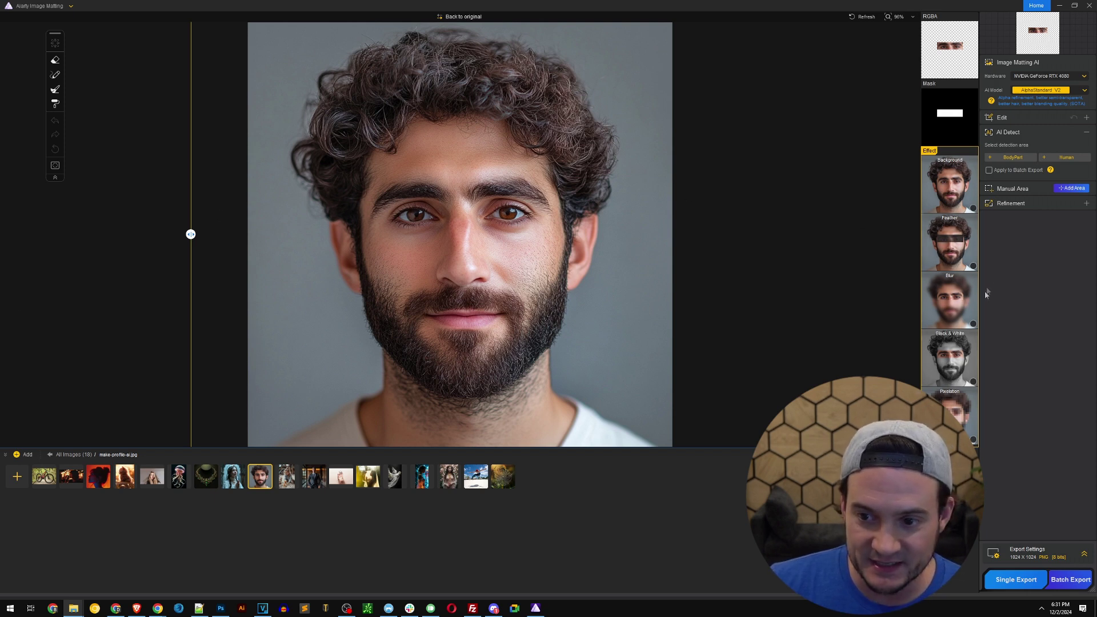
- Pixelate the eye area, trying then removing Black & White, Blur and Feather, then open the orange-backdrop portrait
left_click(973, 440)
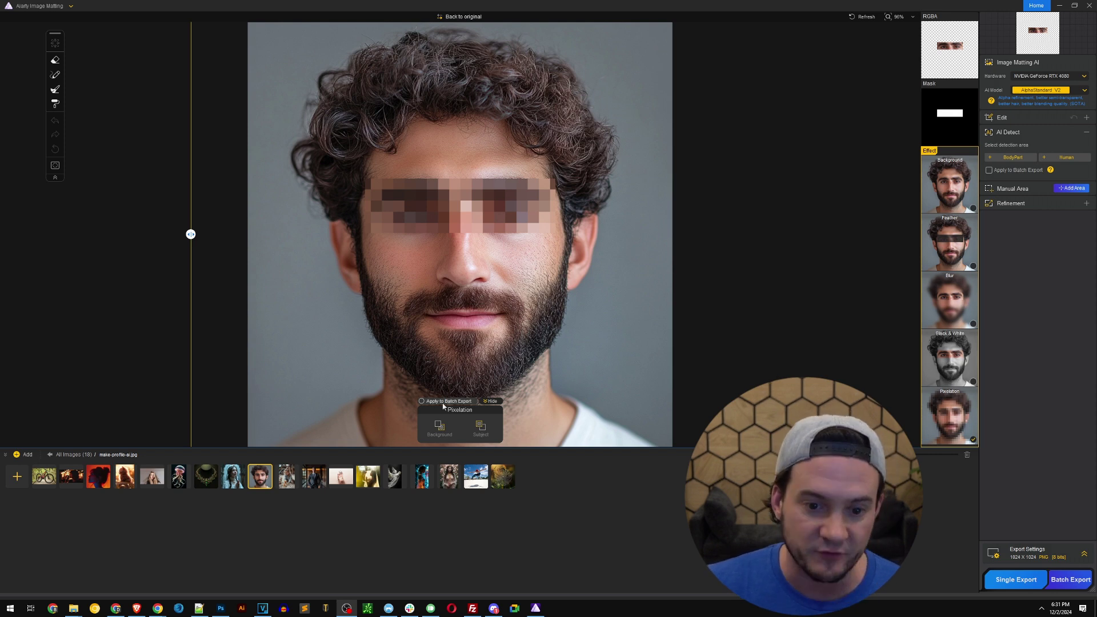
left_click(972, 382)
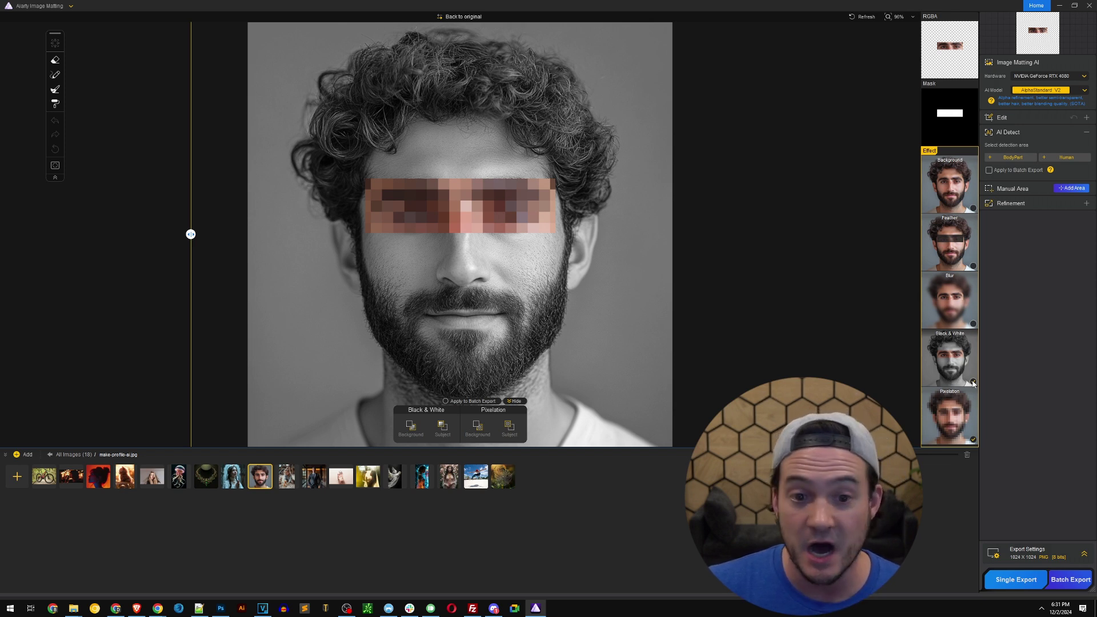
left_click(973, 382)
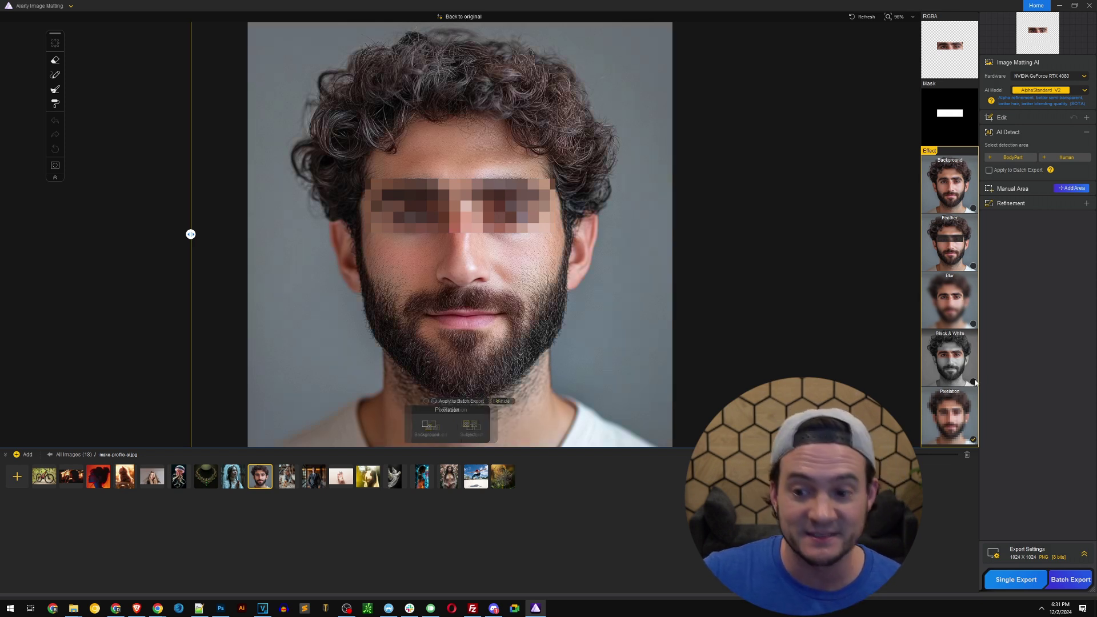
left_click(973, 323)
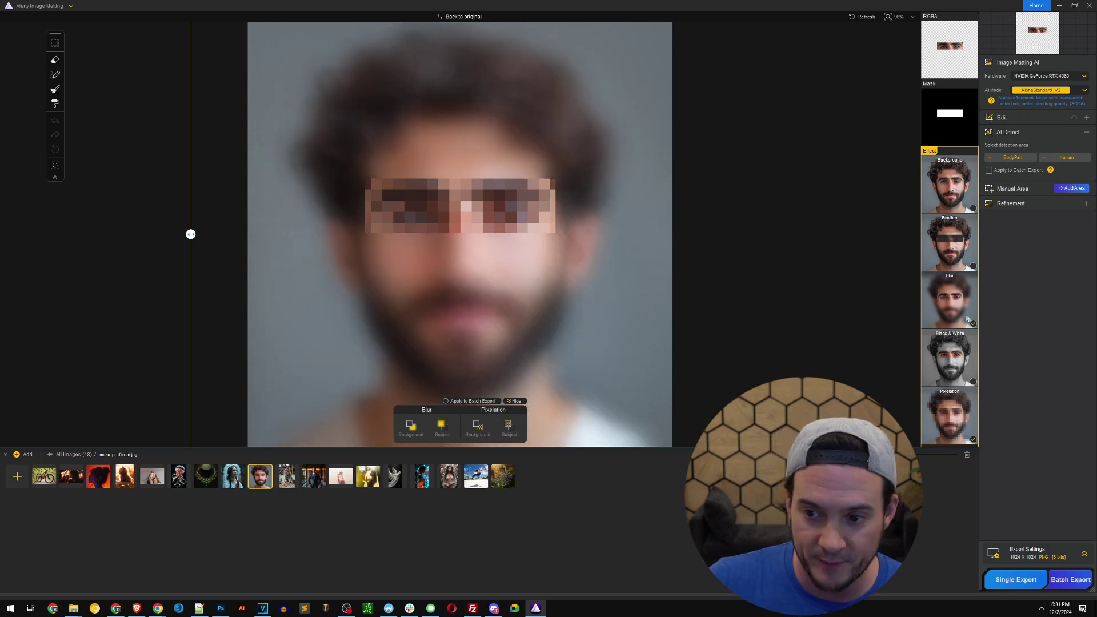
left_click(972, 266)
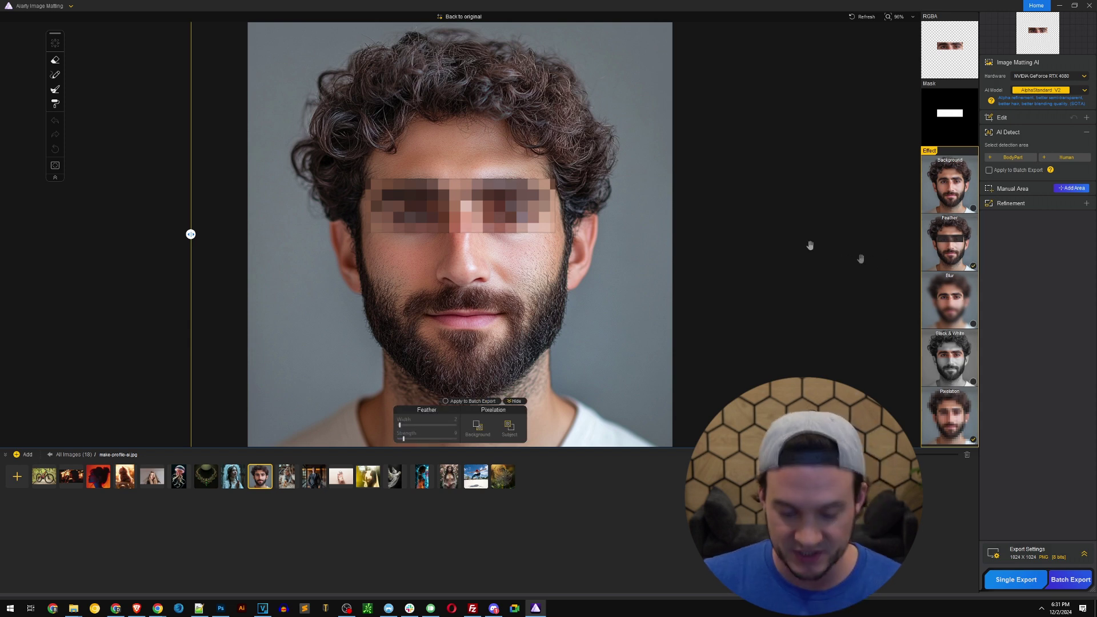
left_click(973, 266)
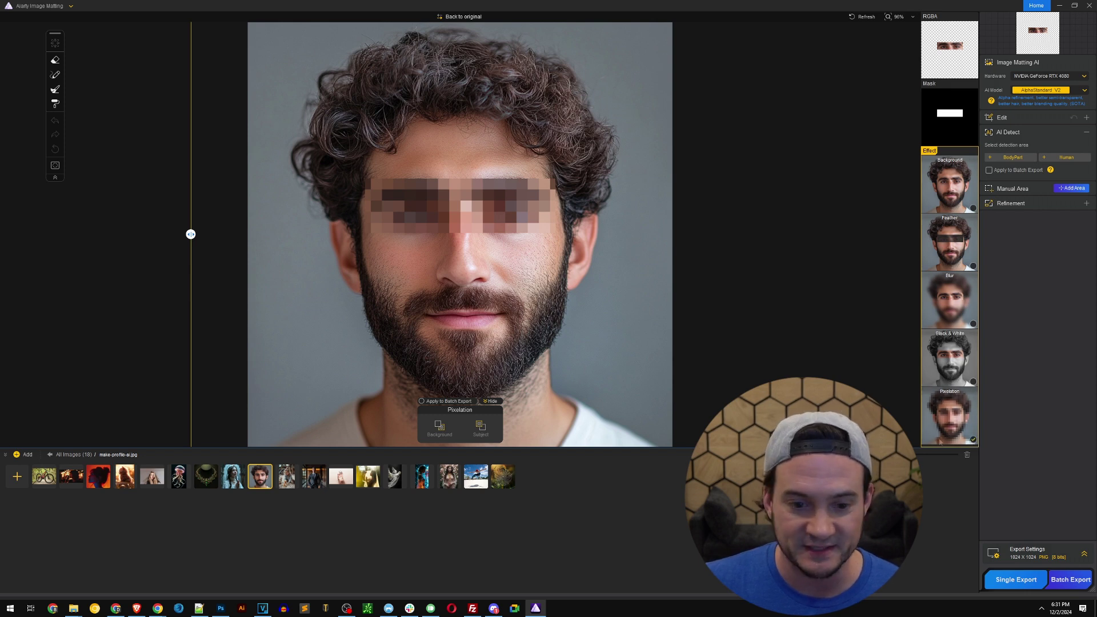
left_click(105, 483)
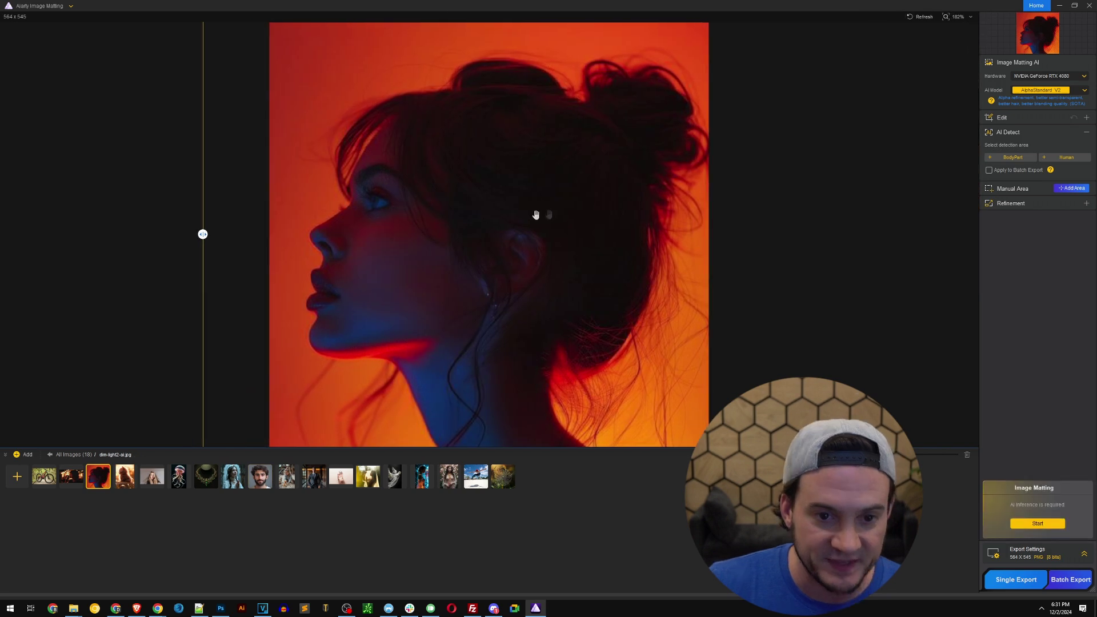
- Matte the profile-portrait woman as Human, compare grey background with the original, and apply Black & White
left_click(1064, 159)
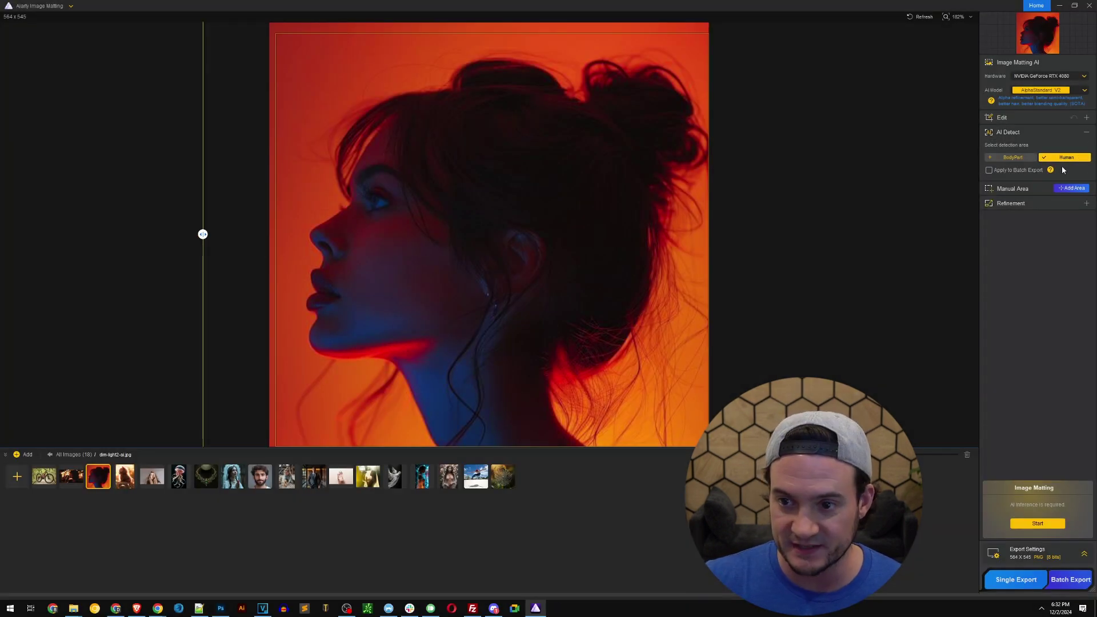
left_click(1037, 524)
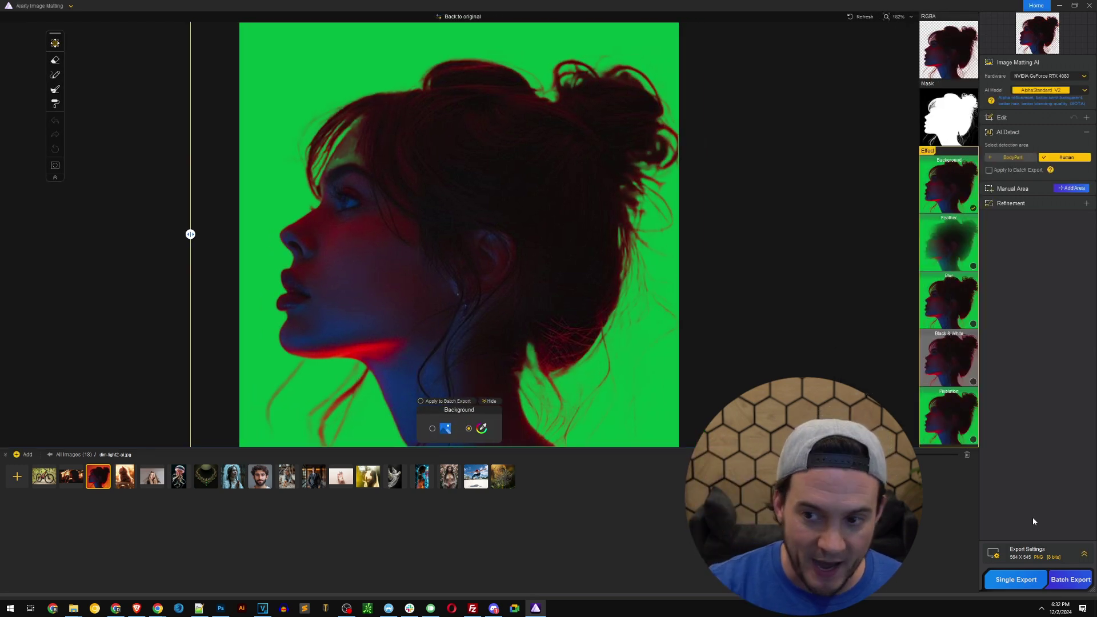
left_click(973, 208)
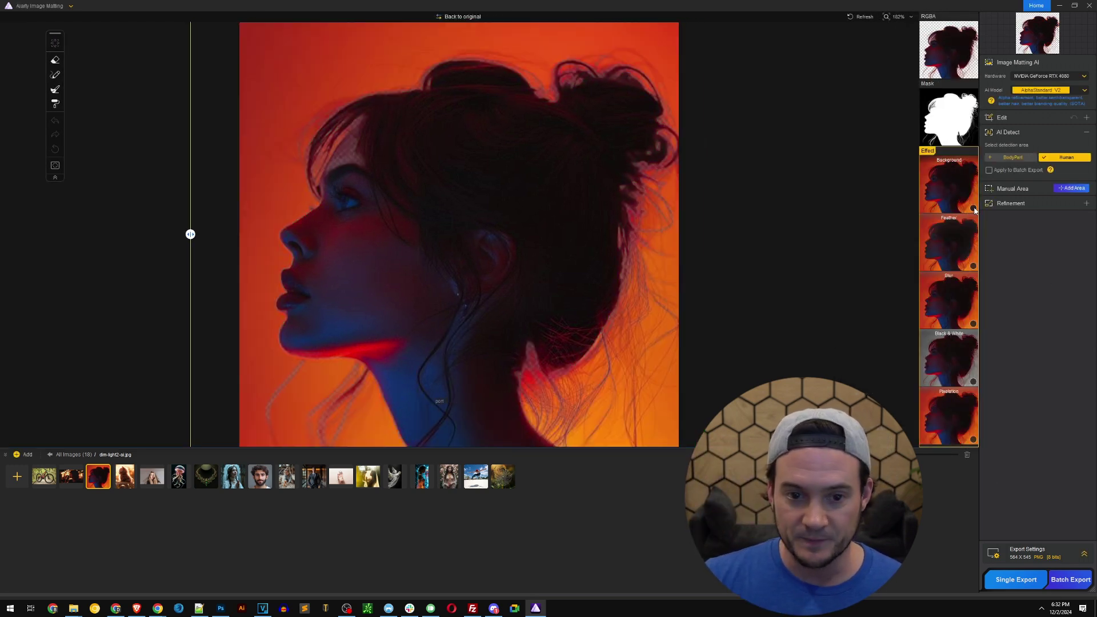
left_click(973, 209)
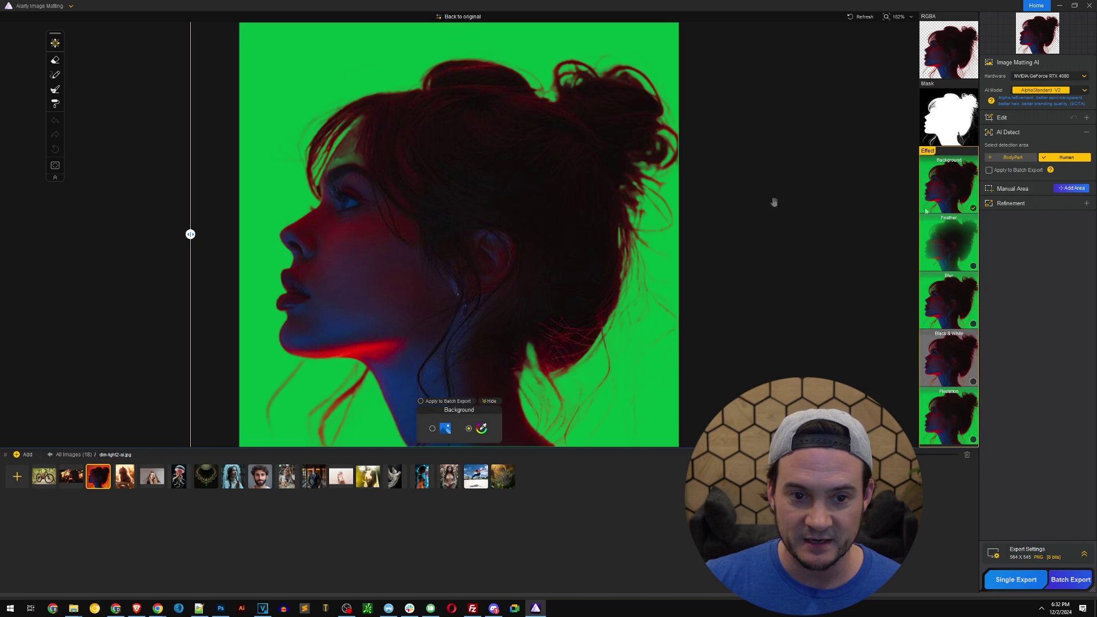
mouse_move(190, 234)
left_mouse_down()
mouse_move(711, 233)
mouse_move(202, 234)
left_mouse_up()
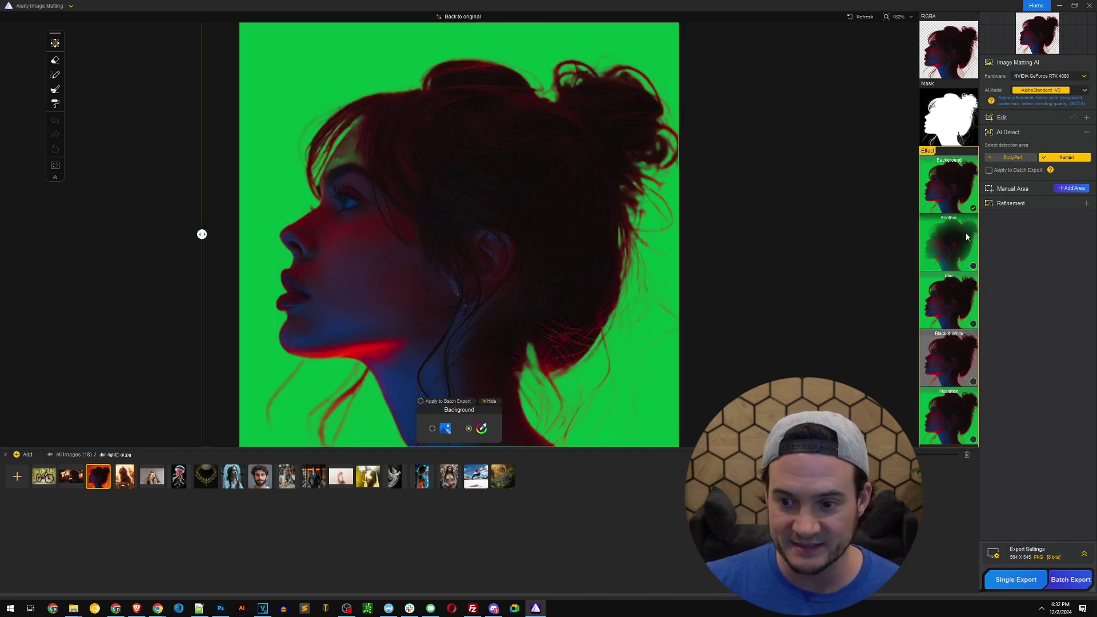
left_click(973, 381)
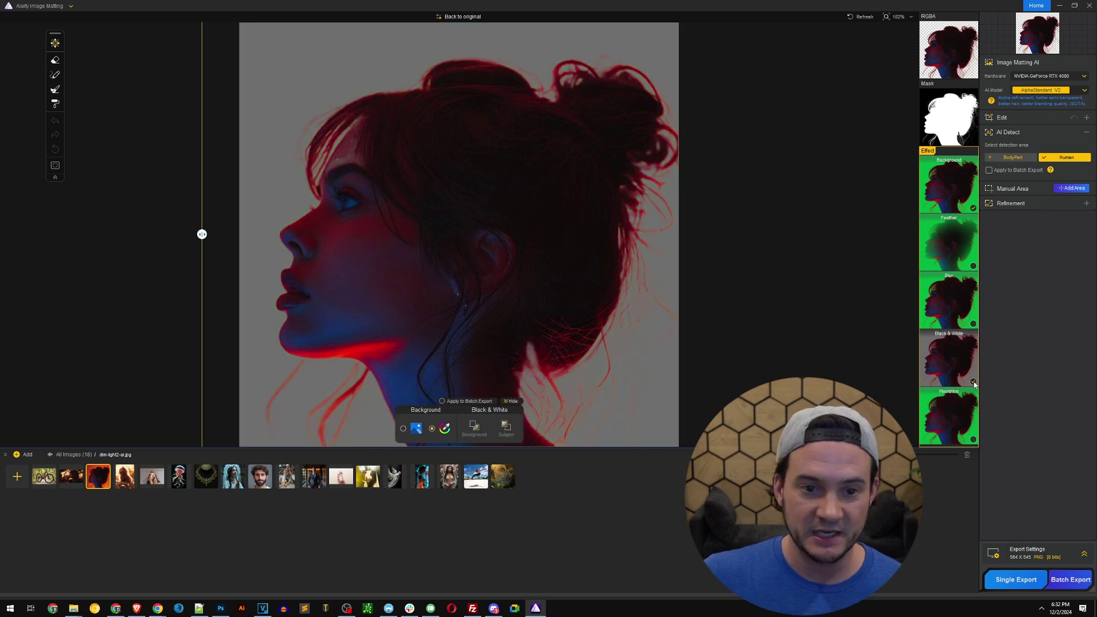
left_click(449, 481)
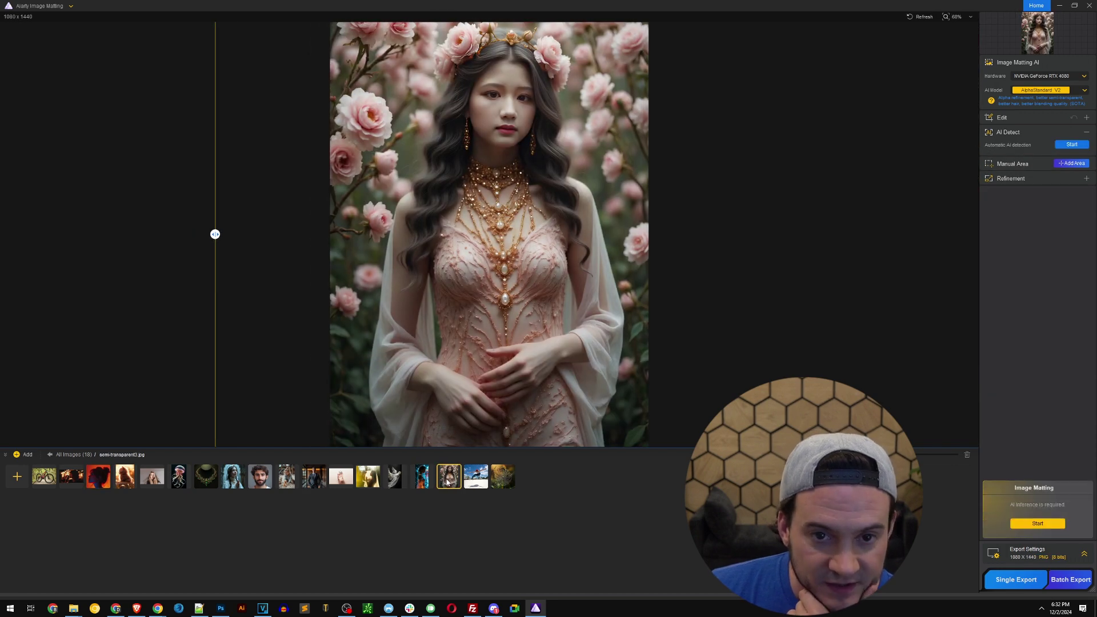
- Auto-detect the pink-dress woman as Human, run AI matting, and enable the Black & White effect
left_click(1072, 145)
left_click(1000, 158)
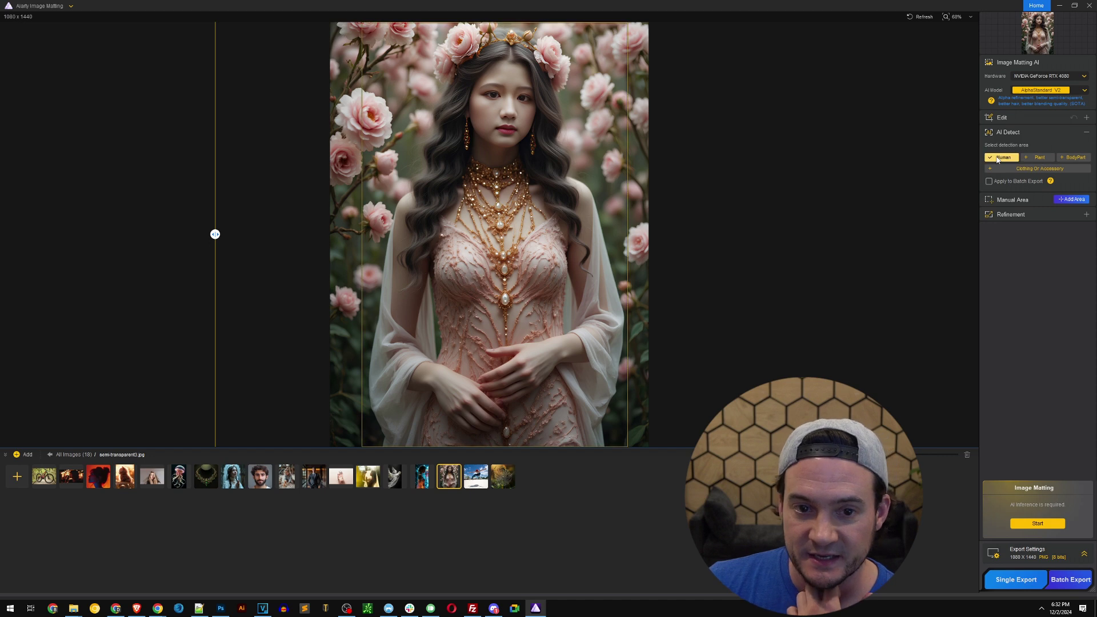
left_click(1038, 524)
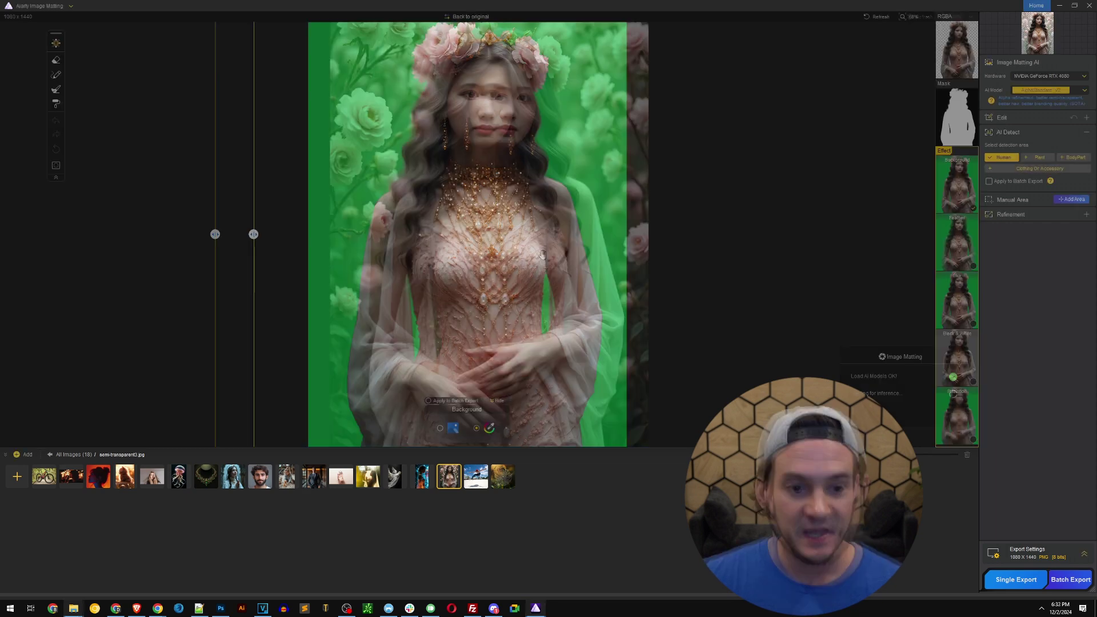
left_click(973, 381)
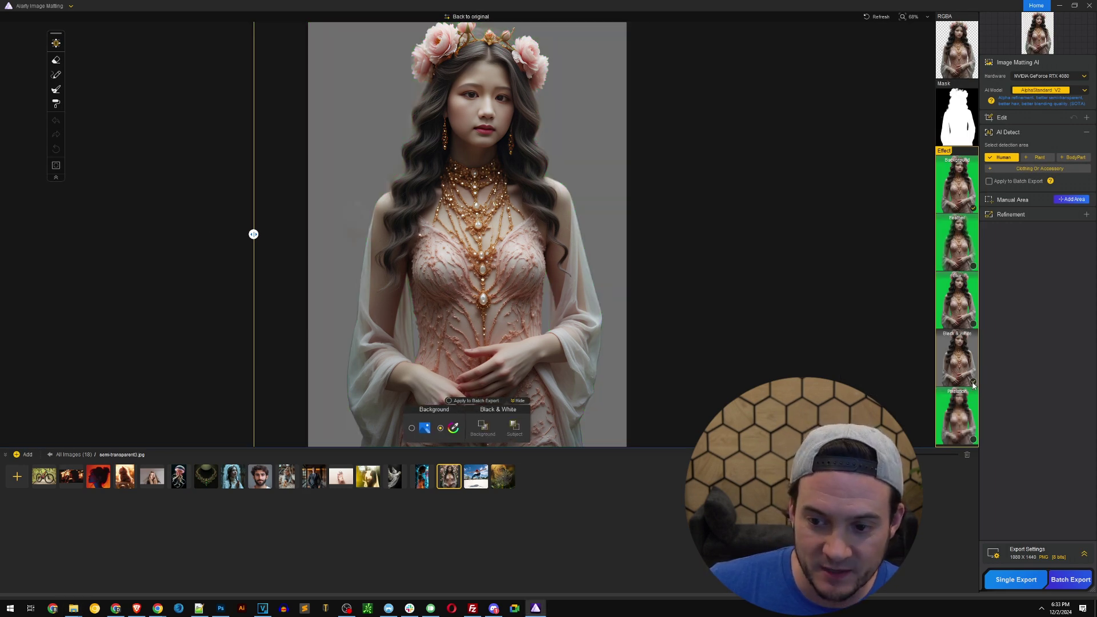
- Drop the solid background to reveal grayscale roses, toggling Black & White to compare
left_click(973, 208)
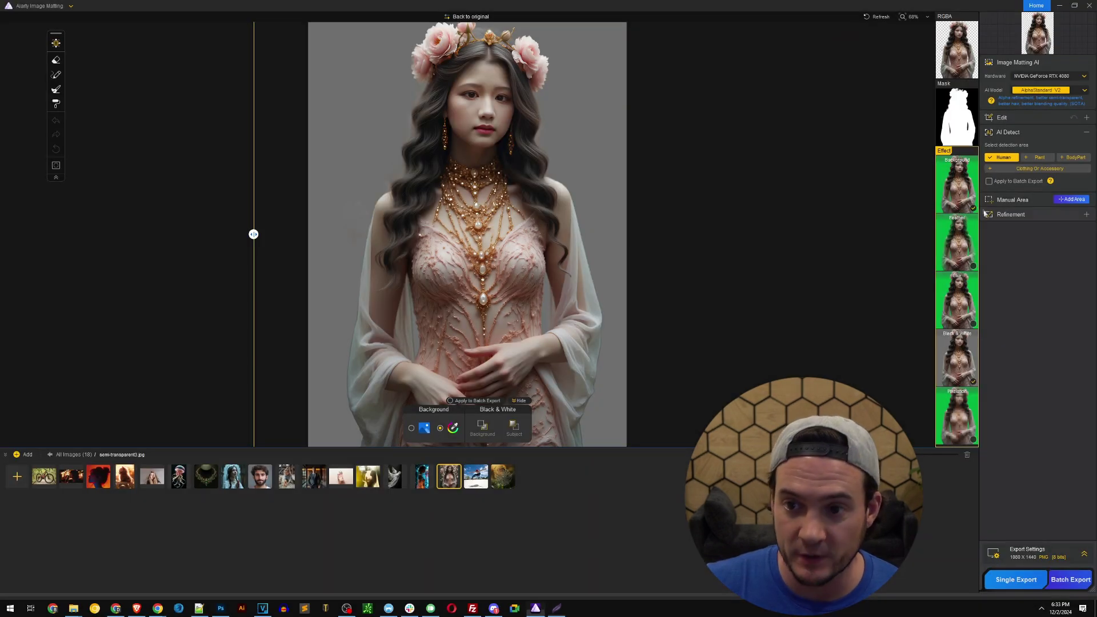
left_click(973, 208)
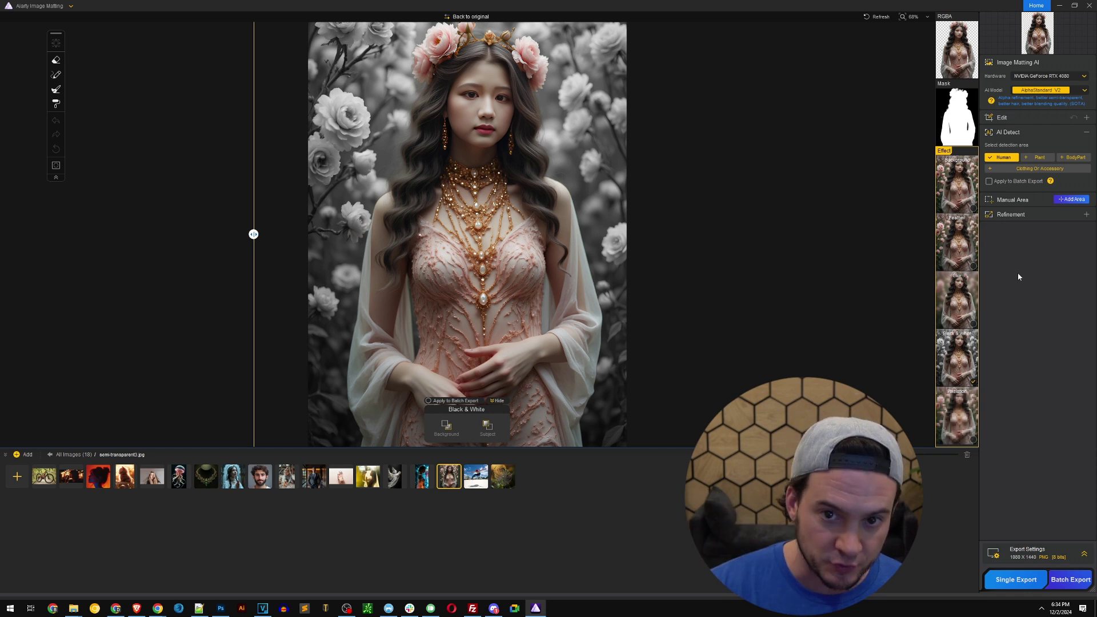
left_click(973, 383)
left_click(973, 383)
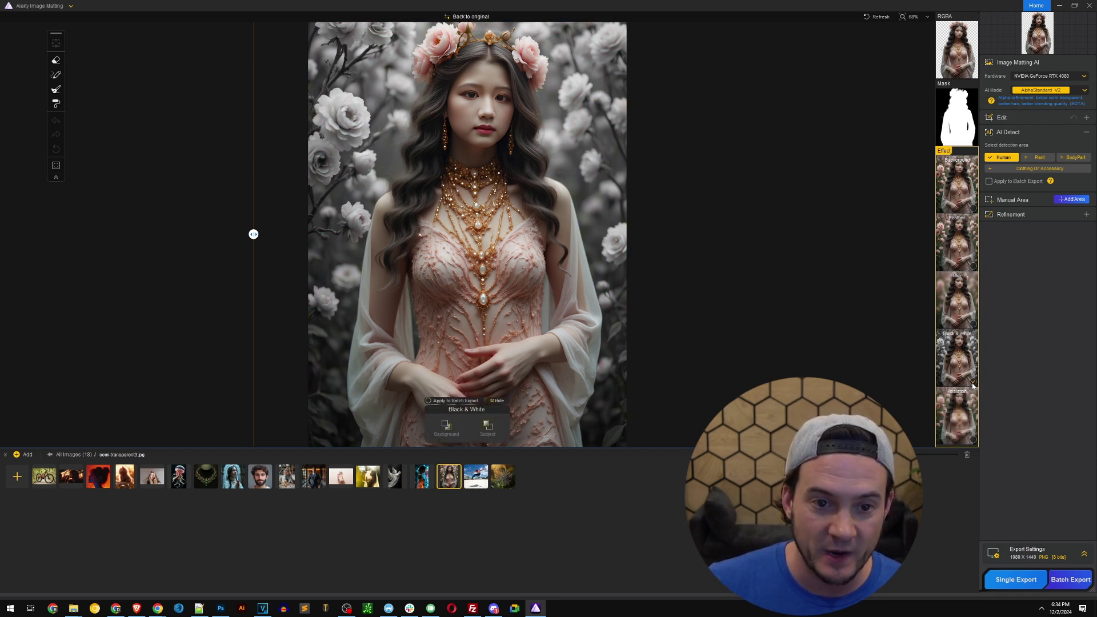
left_click(973, 383)
left_click(973, 382)
left_click(973, 383)
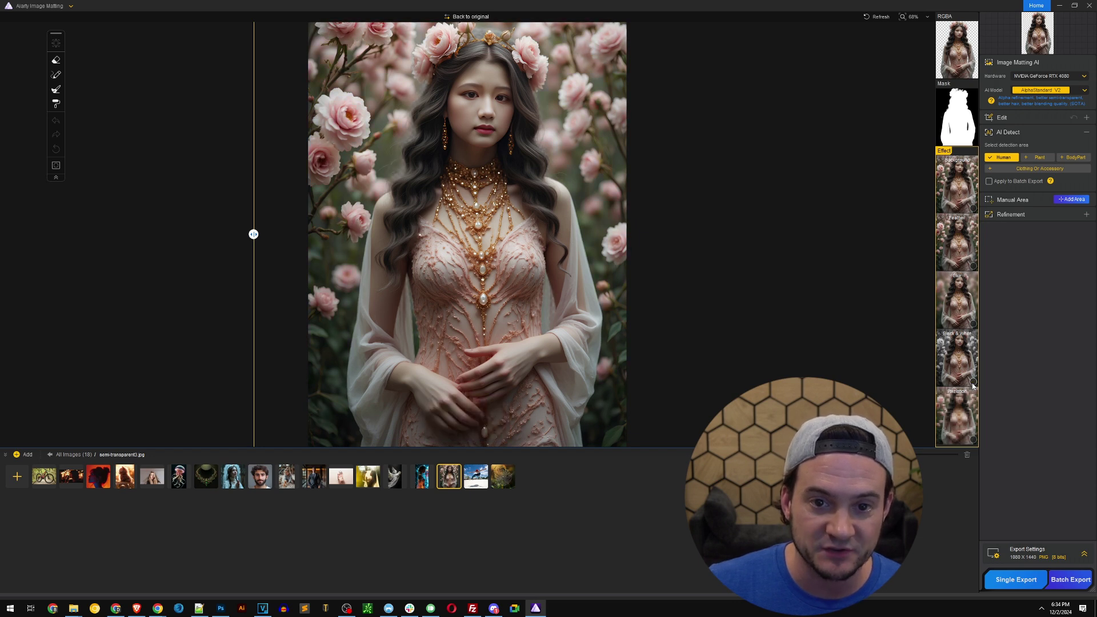
left_click(973, 382)
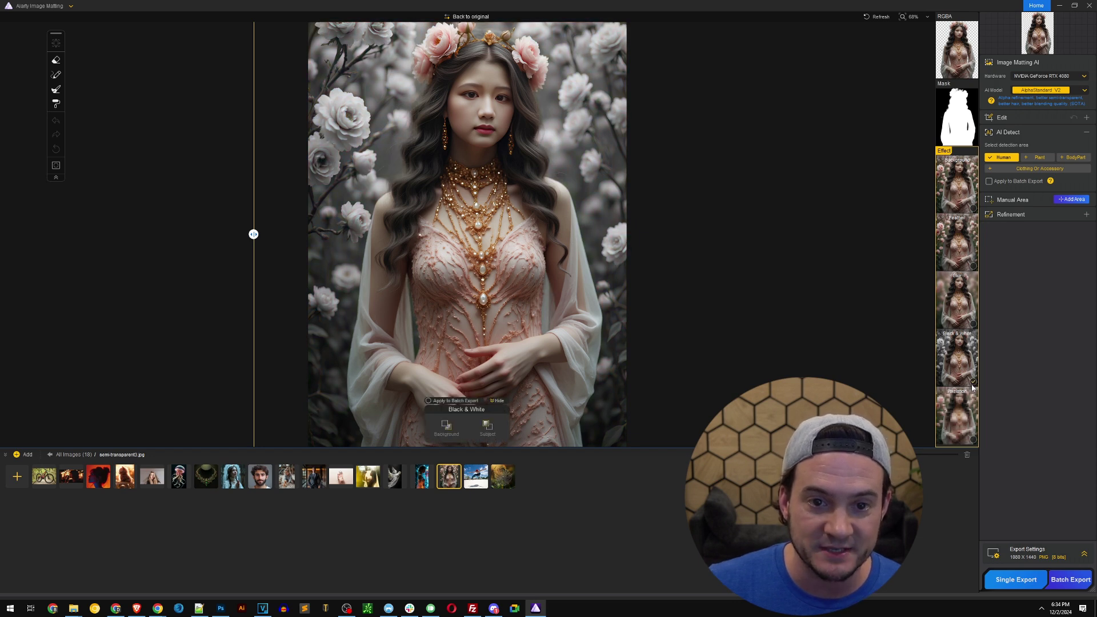
- Feather the woman's edges and compare the result against the original image
left_click(973, 266)
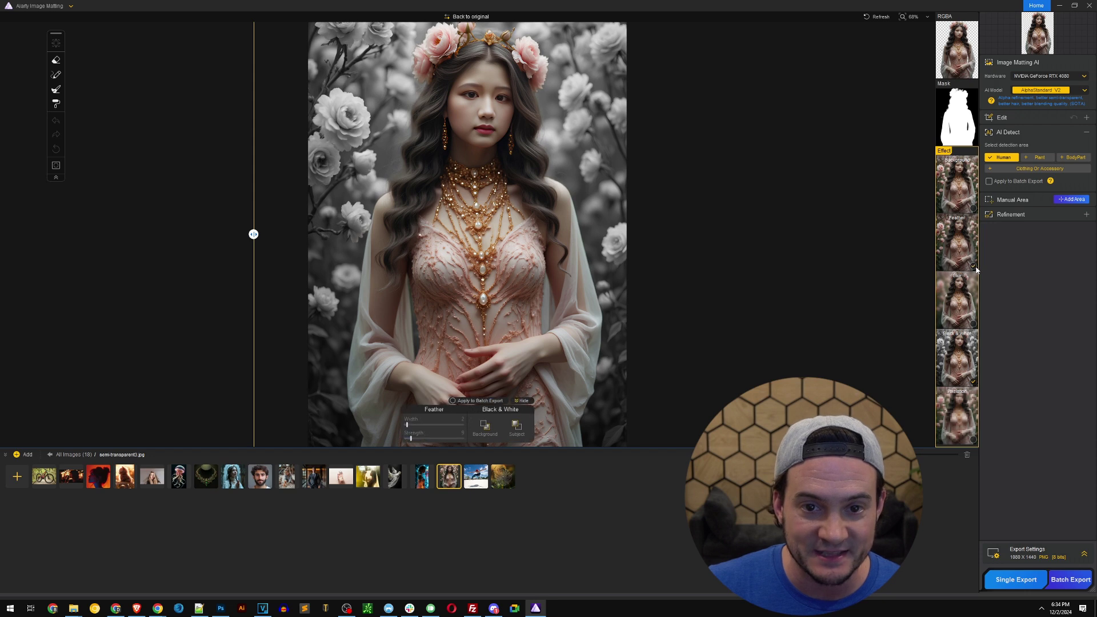
left_click(975, 267)
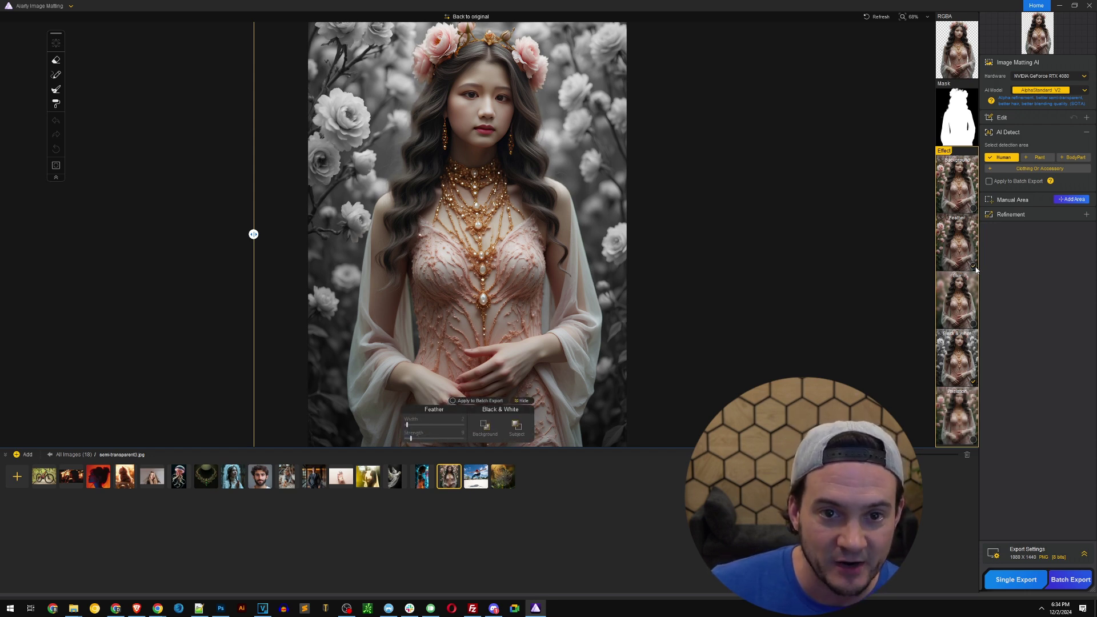
left_click(973, 266)
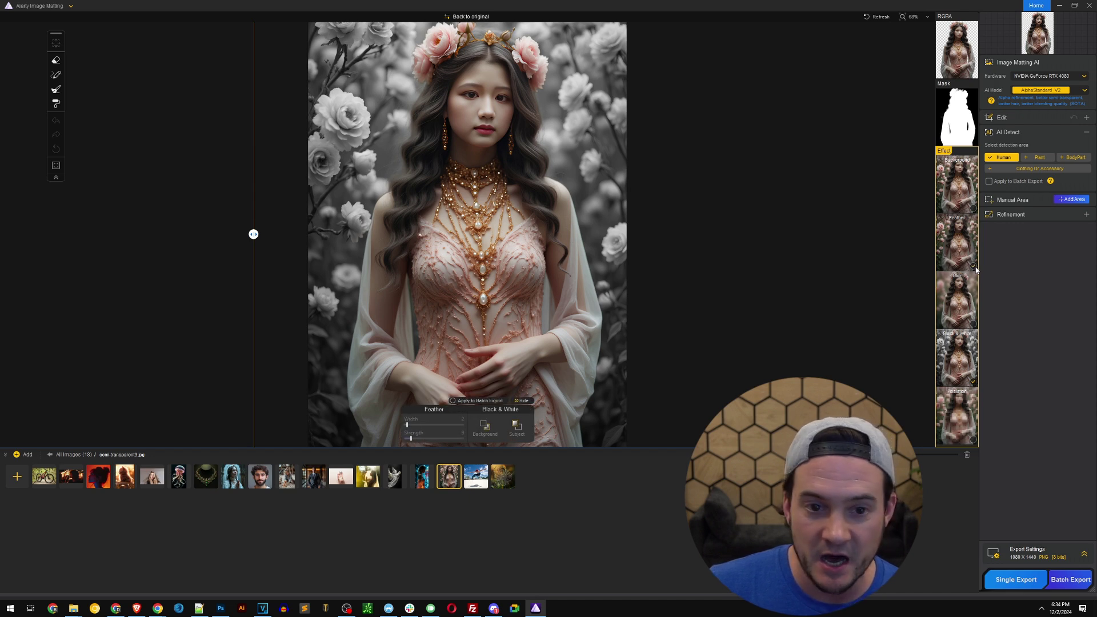
mouse_move(253, 234)
left_mouse_down()
mouse_move(783, 233)
mouse_move(253, 233)
left_mouse_up()
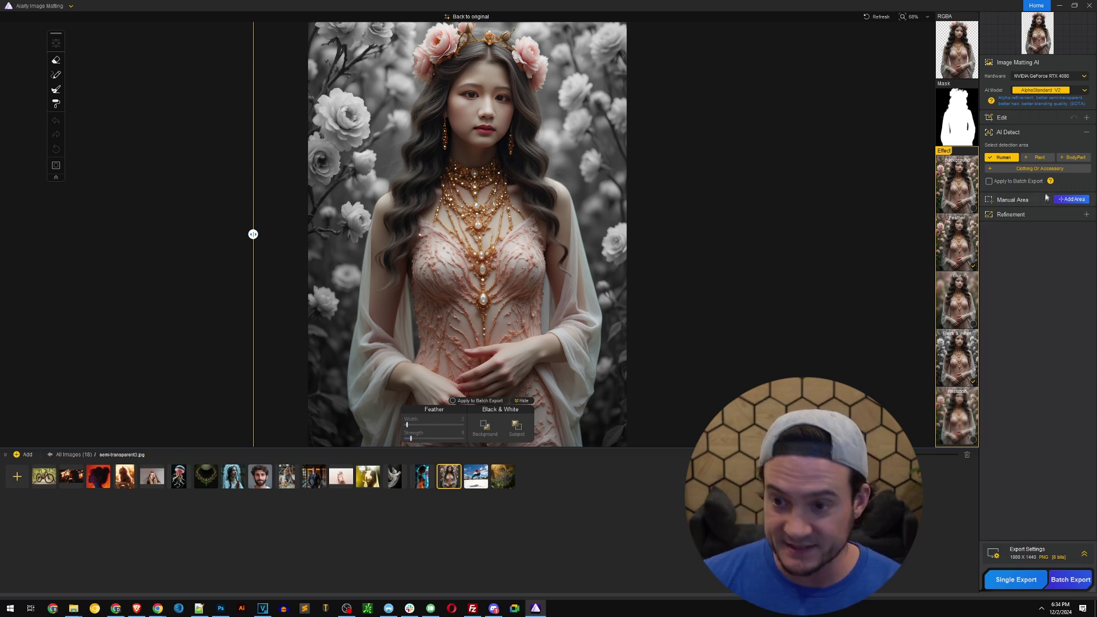
key("F1")
key("Escape")
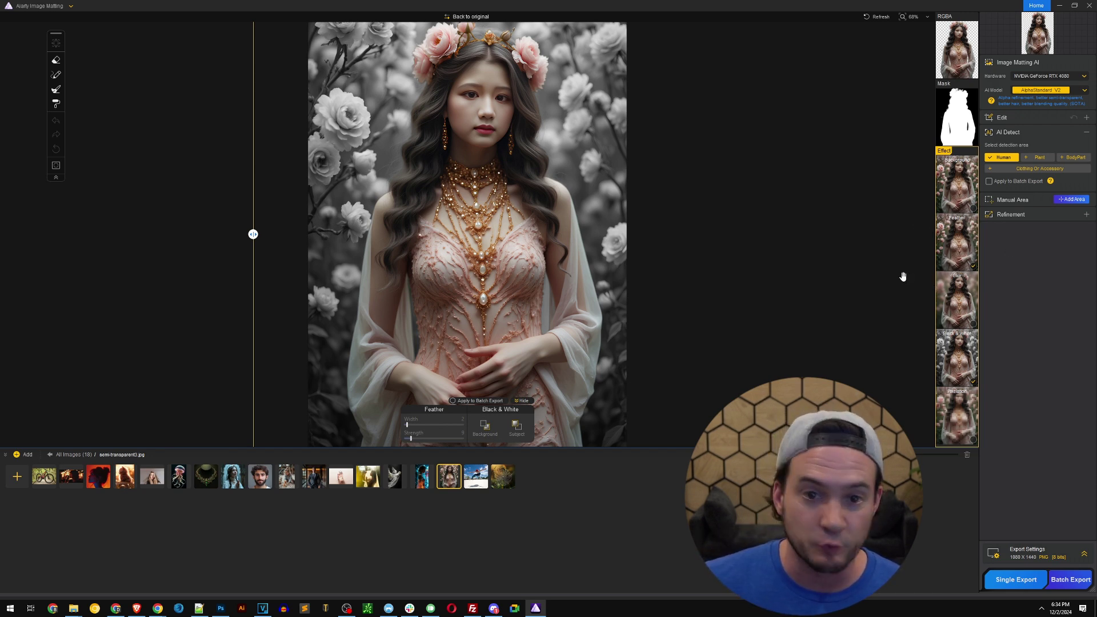
left_click(973, 209)
left_click(973, 209)
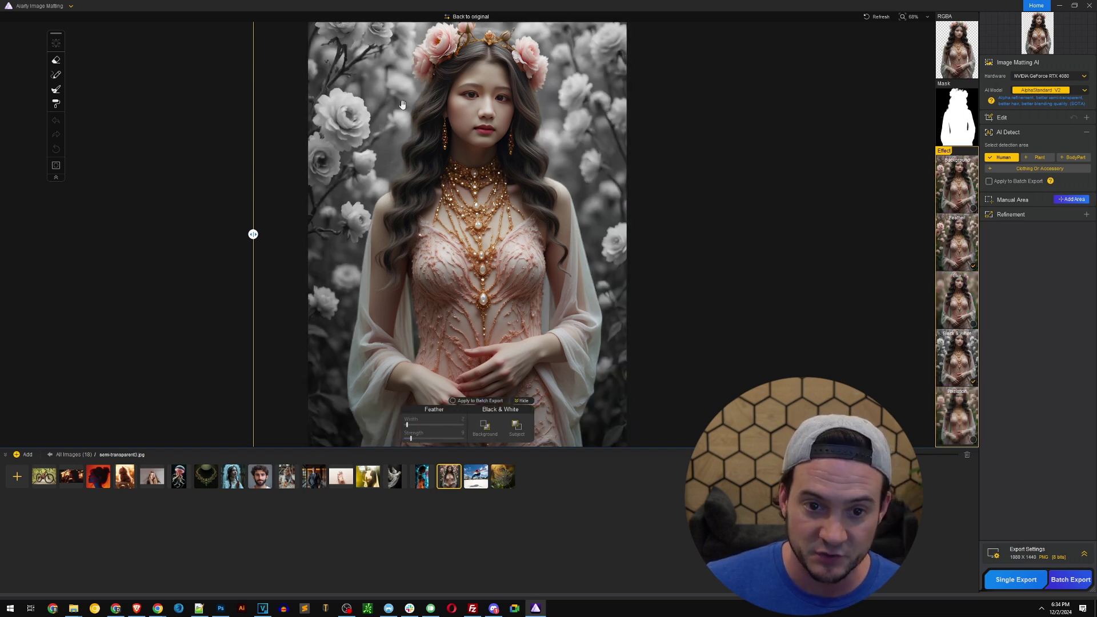
left_click(973, 382)
left_click(974, 382)
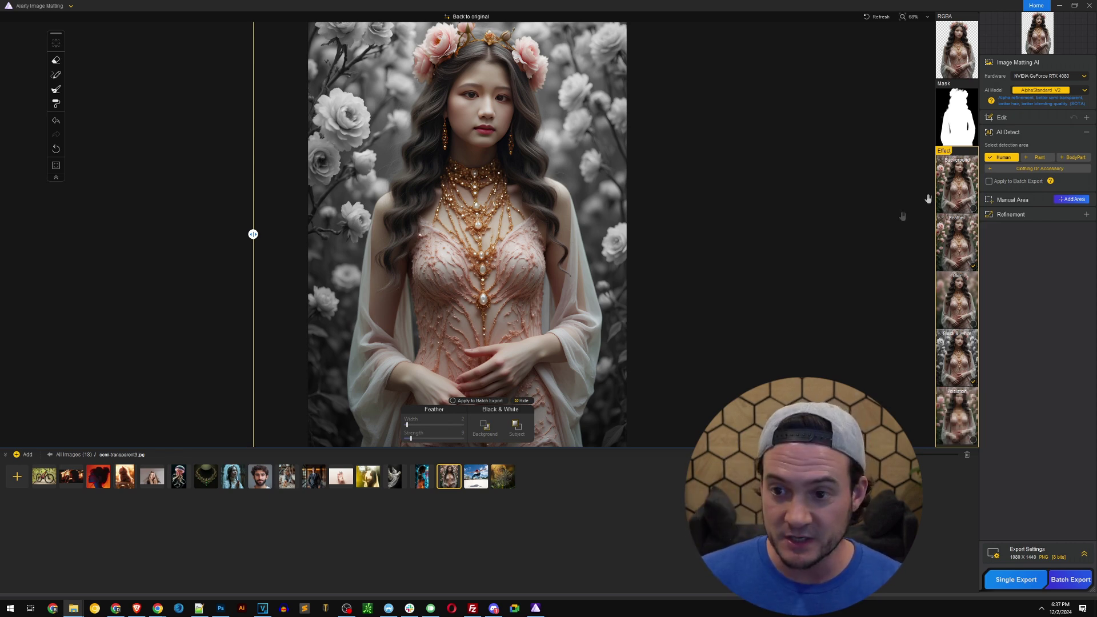
key("Print")
left_click_drag(987, 175, 1062, 188)
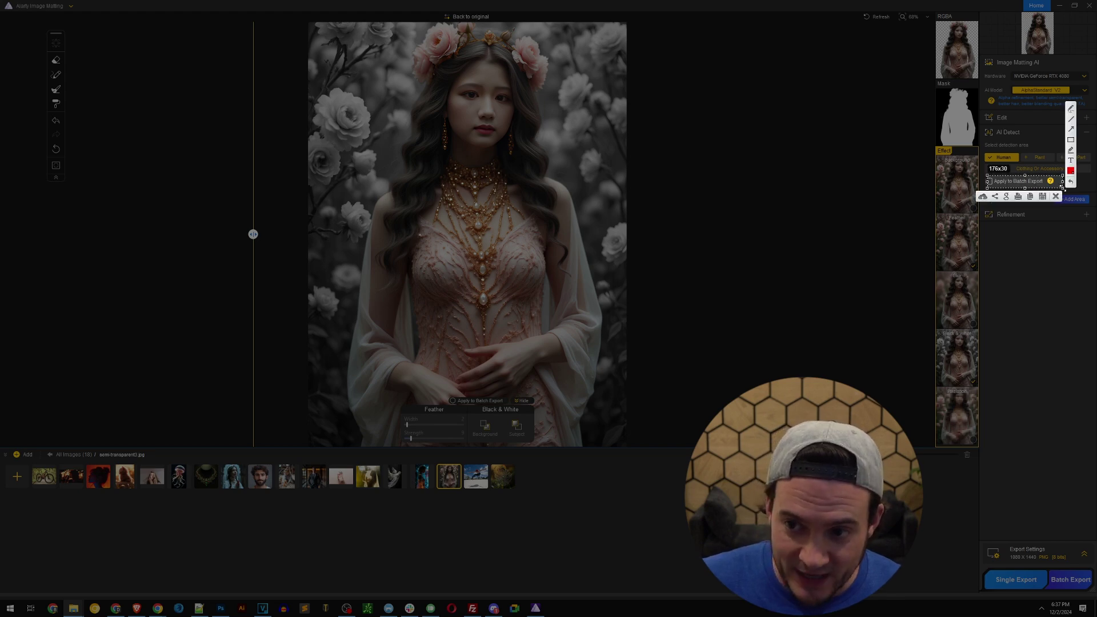
key("ctrl+c")
key("Print")
left_click_drag(1049, 578, 1093, 594)
key("ctrl+c")
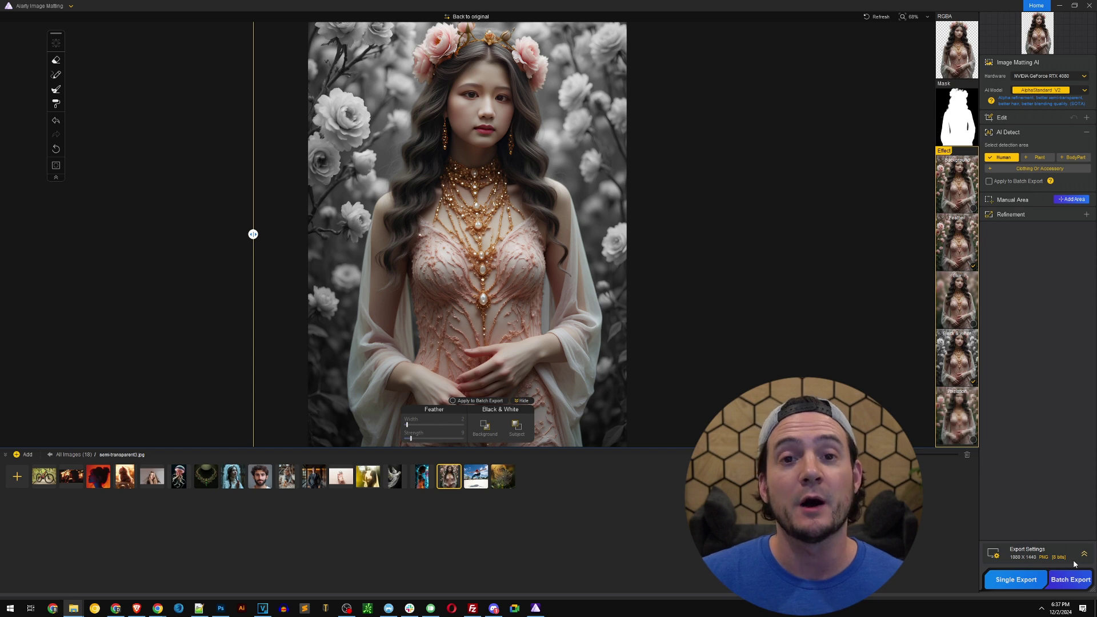